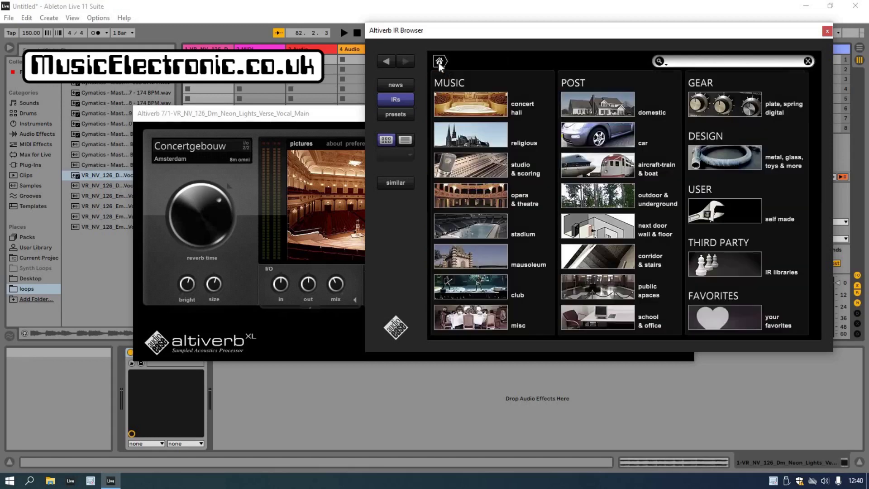
Browse the concert hall, religious, and studio & scoring impulse response categories in the Music section
{"action": "left_click", "coordinate": [460, 103]}
{"action": "left_click", "coordinate": [439, 63]}
{"action": "left_click", "coordinate": [465, 134]}
{"action": "scroll", "coordinate": [476, 154], "scroll_direction": "down", "scroll_amount": 2}
{"action": "scroll", "coordinate": [476, 154], "scroll_direction": "up", "scroll_amount": 2}
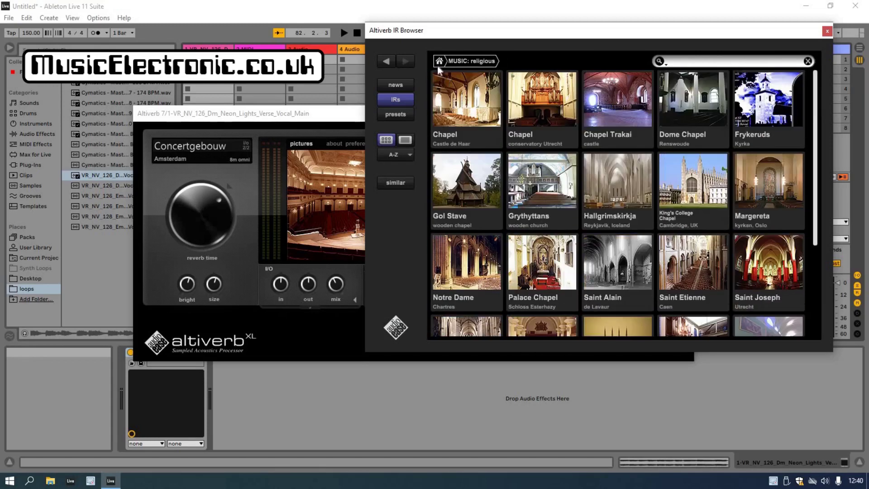
{"action": "left_click", "coordinate": [439, 62]}
{"action": "left_click", "coordinate": [475, 165]}
{"action": "scroll", "coordinate": [475, 164], "scroll_direction": "down", "scroll_amount": 8}
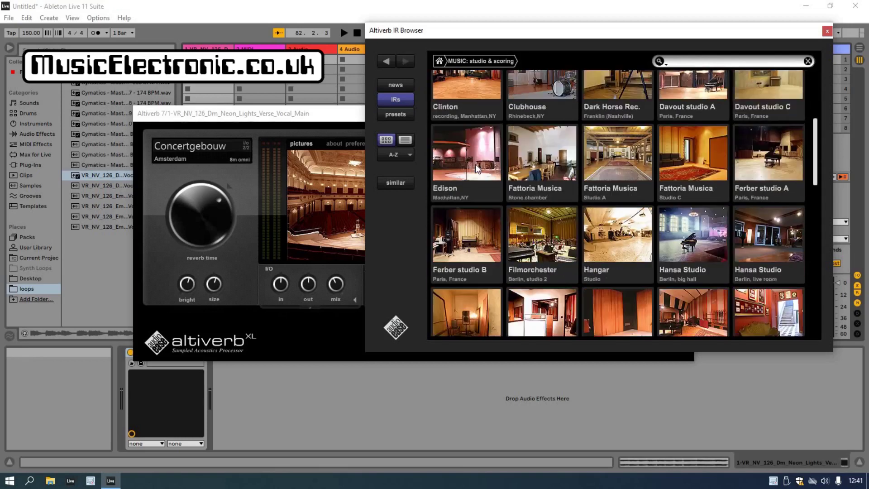
{"action": "scroll", "coordinate": [477, 165], "scroll_direction": "down", "scroll_amount": 2}
{"action": "scroll", "coordinate": [477, 166], "scroll_direction": "up", "scroll_amount": 5}
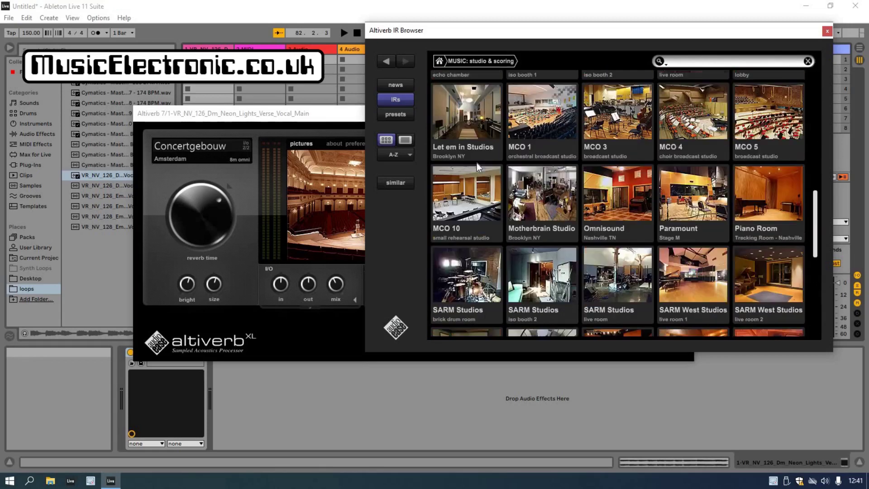
{"action": "scroll", "coordinate": [476, 166], "scroll_direction": "down", "scroll_amount": 4}
{"action": "scroll", "coordinate": [477, 159], "scroll_direction": "up", "scroll_amount": 8}
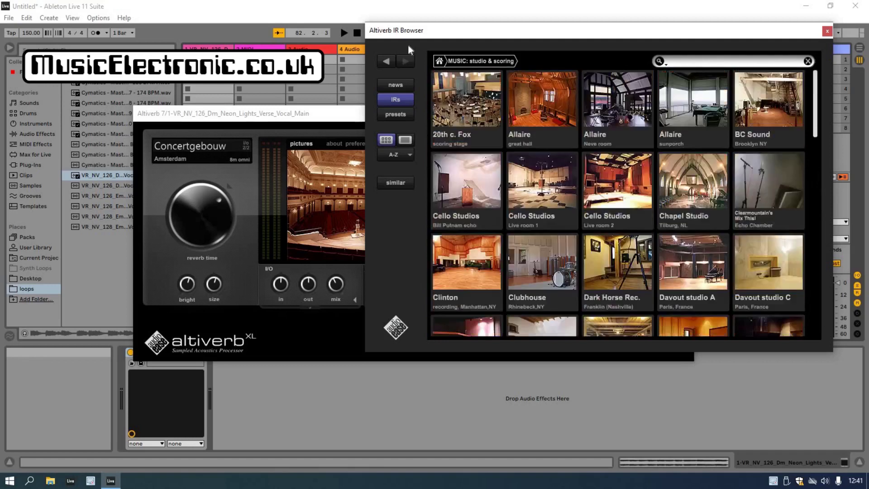
Examine the stadium, domestic, and aircraft-train & boat impulse response categories
{"action": "left_click", "coordinate": [438, 62]}
{"action": "left_click", "coordinate": [466, 216]}
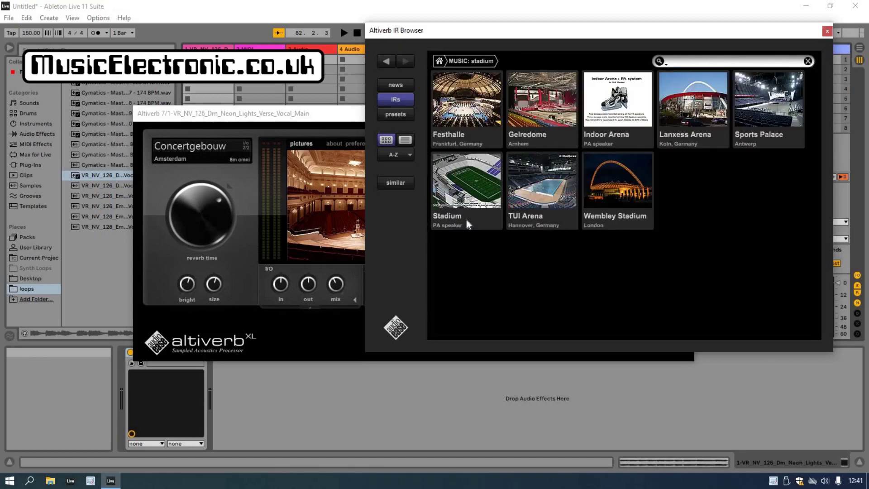
{"action": "left_click", "coordinate": [438, 62]}
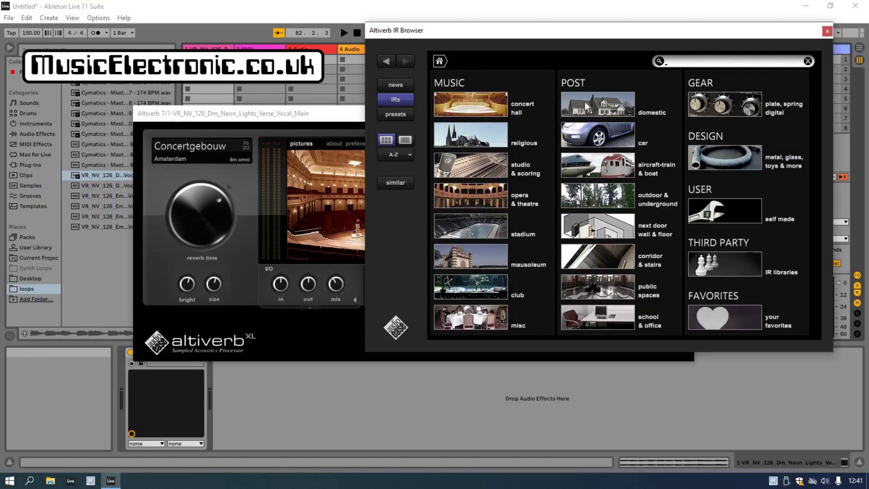
{"action": "left_click", "coordinate": [584, 109]}
{"action": "scroll", "coordinate": [557, 158], "scroll_direction": "down", "scroll_amount": 5}
{"action": "scroll", "coordinate": [556, 157], "scroll_direction": "down", "scroll_amount": 2}
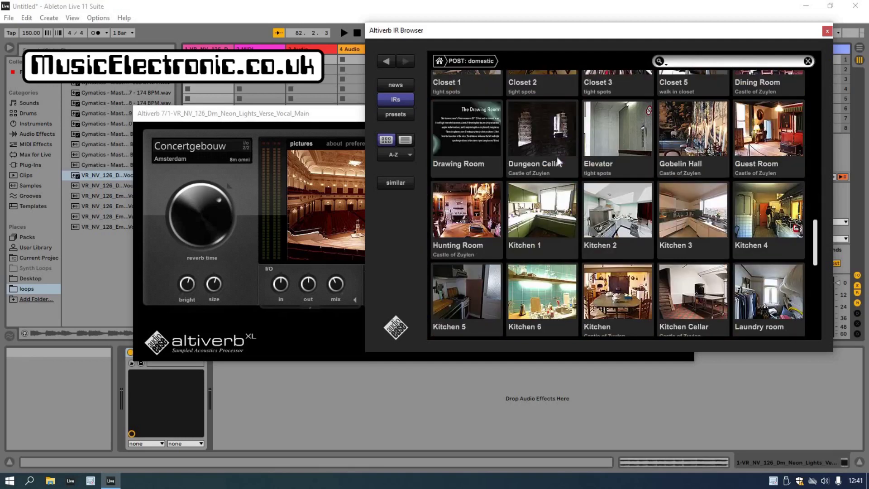
{"action": "scroll", "coordinate": [556, 156], "scroll_direction": "up", "scroll_amount": 8}
{"action": "left_click", "coordinate": [438, 62]}
{"action": "left_click", "coordinate": [597, 163]}
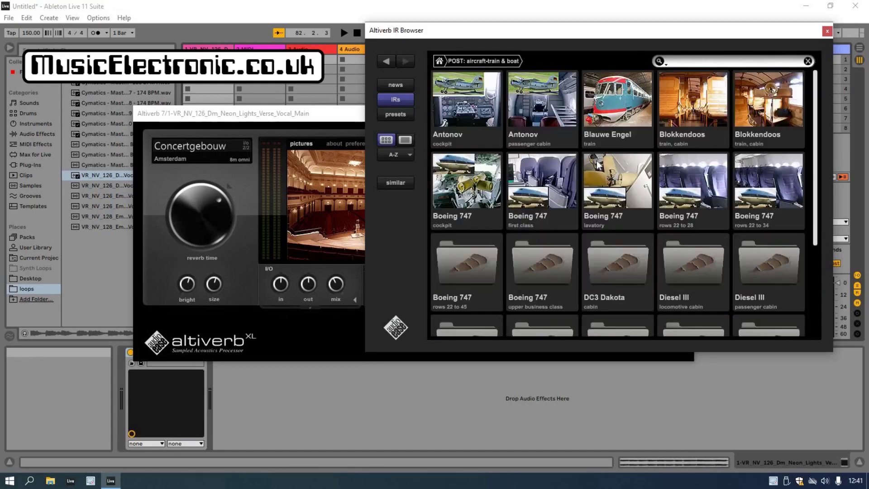
{"action": "scroll", "coordinate": [597, 162], "scroll_direction": "down", "scroll_amount": 3}
{"action": "scroll", "coordinate": [597, 161], "scroll_direction": "up", "scroll_amount": 3}
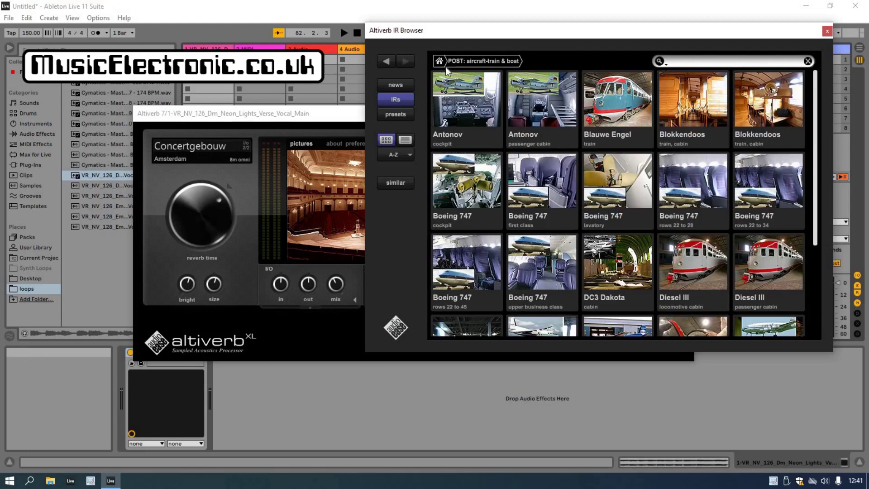
Look through the plate, spring and digital impulse responses in the Gear section
{"action": "left_click", "coordinate": [448, 64]}
{"action": "left_click", "coordinate": [695, 105]}
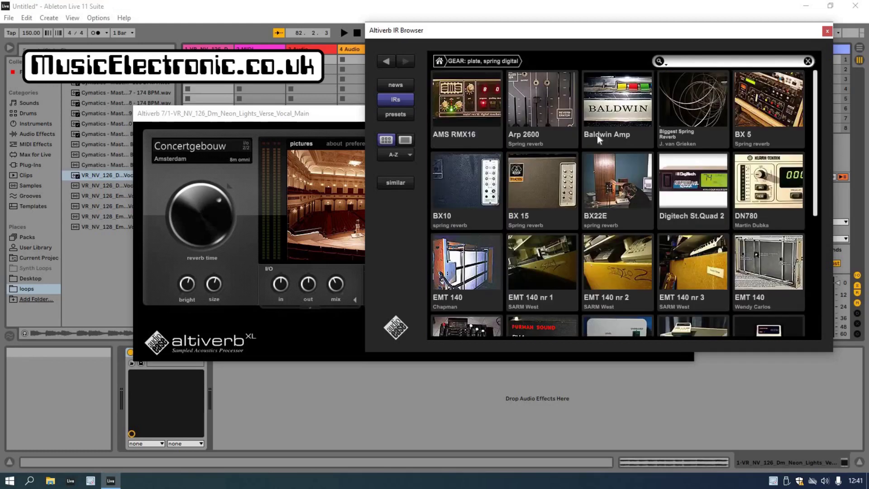
{"action": "scroll", "coordinate": [596, 135], "scroll_direction": "down", "scroll_amount": 4}
{"action": "scroll", "coordinate": [594, 138], "scroll_direction": "down", "scroll_amount": 2}
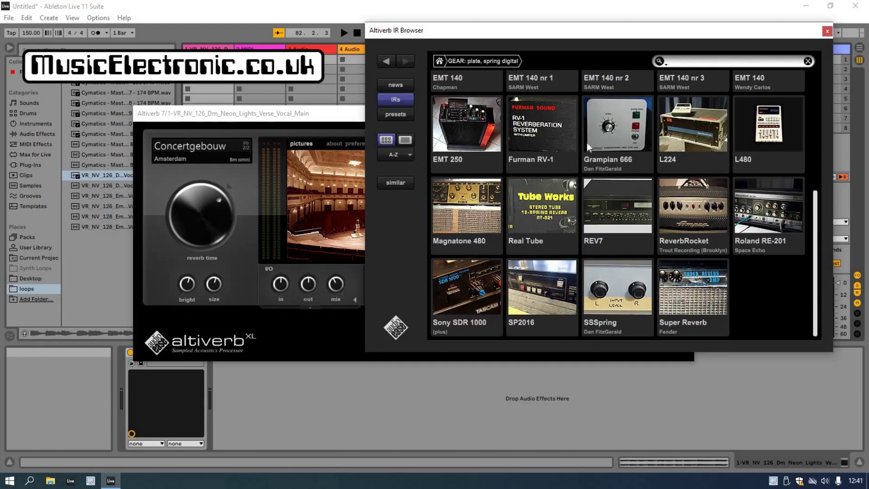
{"action": "scroll", "coordinate": [588, 143], "scroll_direction": "up", "scroll_amount": 5}
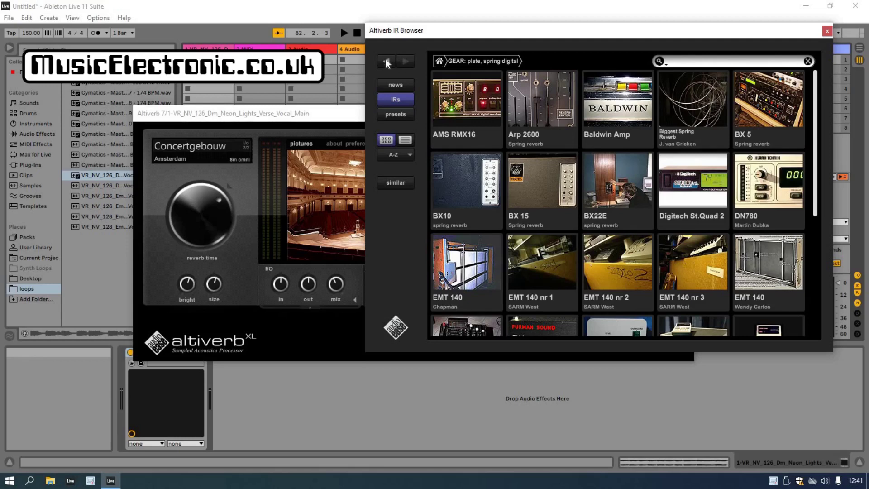
Try the Flower pot 2 impulse response from the Design category of metal, glass and toys, and close the IR browser
{"action": "left_click", "coordinate": [385, 58]}
{"action": "left_click", "coordinate": [699, 158]}
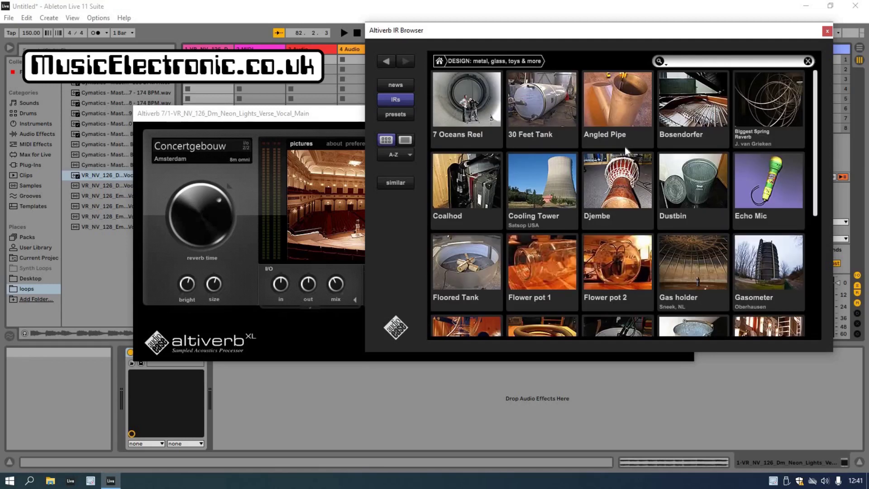
{"action": "scroll", "coordinate": [623, 146], "scroll_direction": "down", "scroll_amount": 3}
{"action": "left_click", "coordinate": [624, 160]}
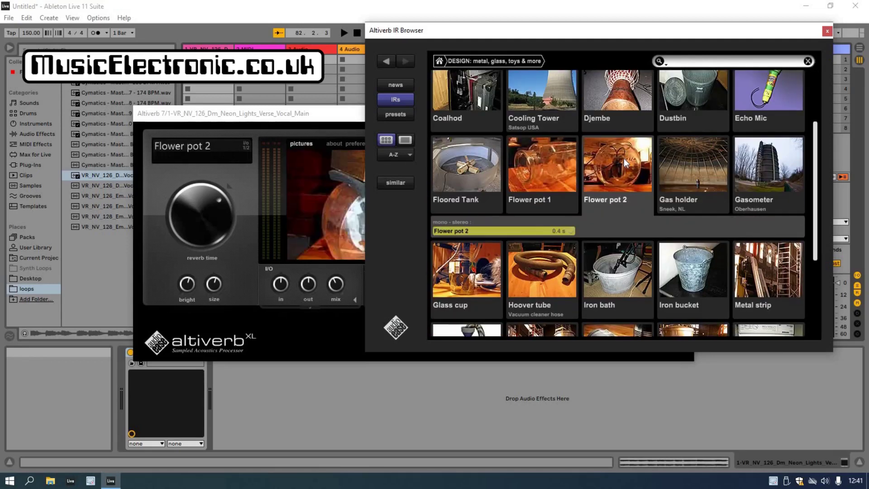
{"action": "left_click", "coordinate": [828, 31]}
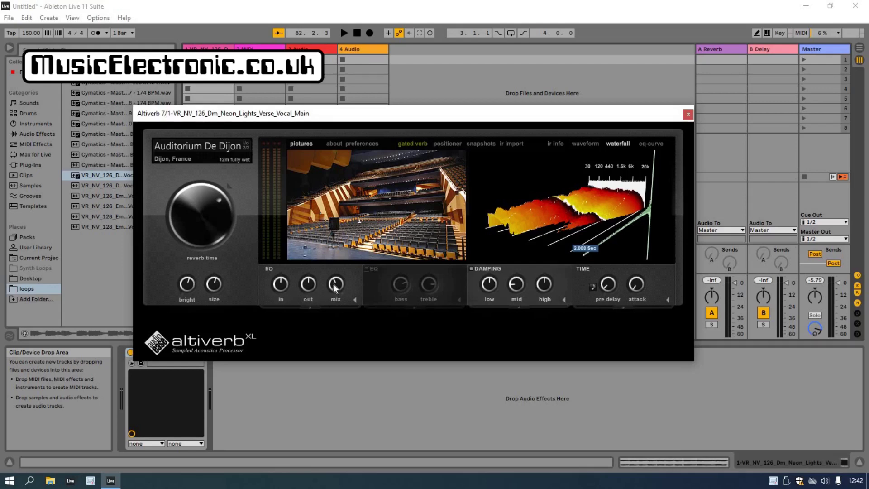
Toggle the reverb's EQ section on and off, and its damping section off and on again
{"action": "left_click", "coordinate": [367, 269]}
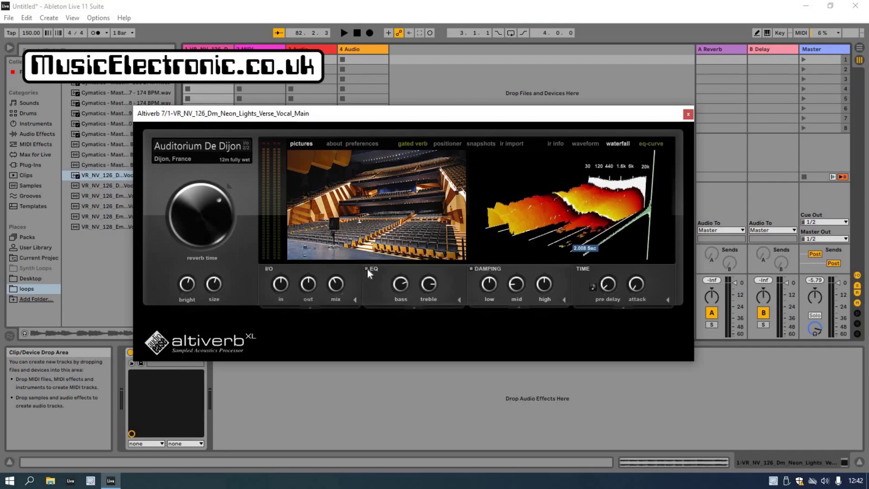
{"action": "left_click", "coordinate": [367, 269]}
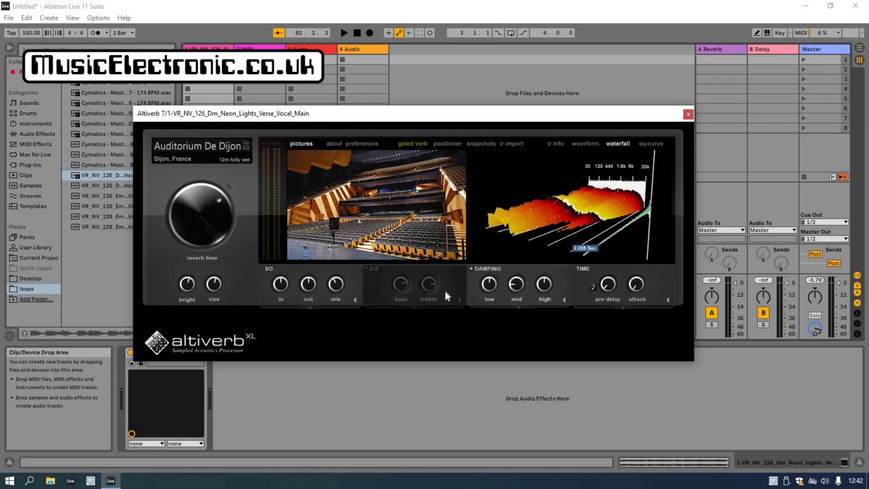
{"action": "left_click", "coordinate": [471, 269]}
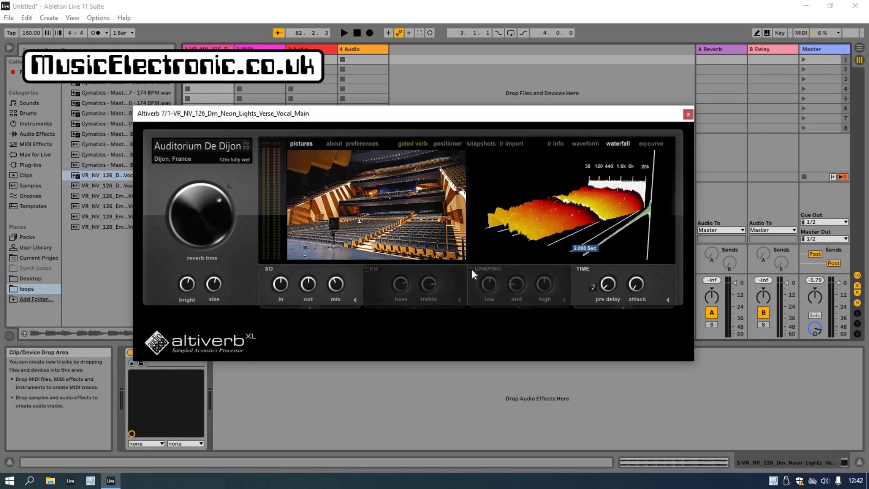
{"action": "left_click", "coordinate": [472, 270]}
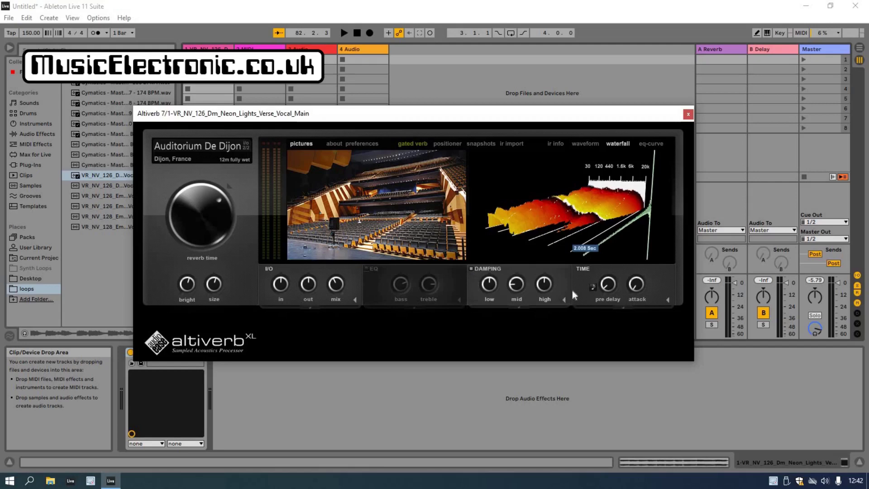
Try a raised pre-delay and a note-value sync for it, and turn the pre-delay back down to its minimum
{"action": "left_click_drag", "start_coordinate": [608, 283], "coordinate": [604, 254]}
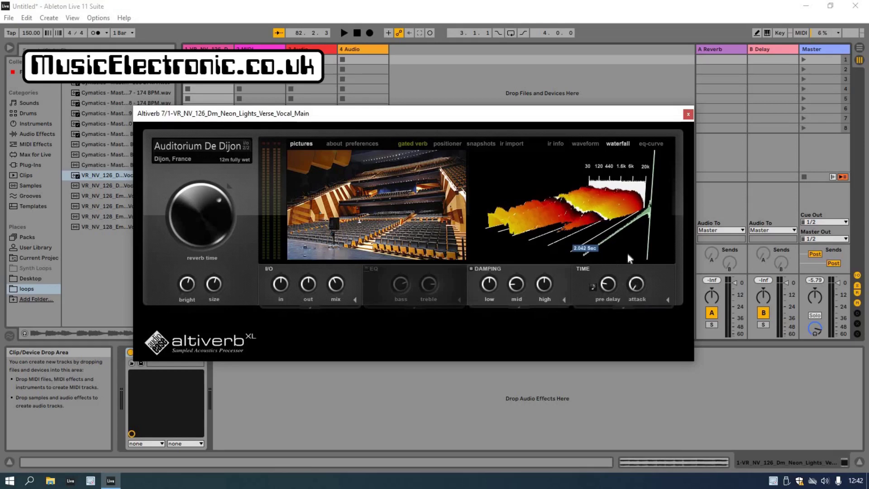
{"action": "mouse_move", "coordinate": [632, 266]}
{"action": "mouse_move", "coordinate": [541, 220]}
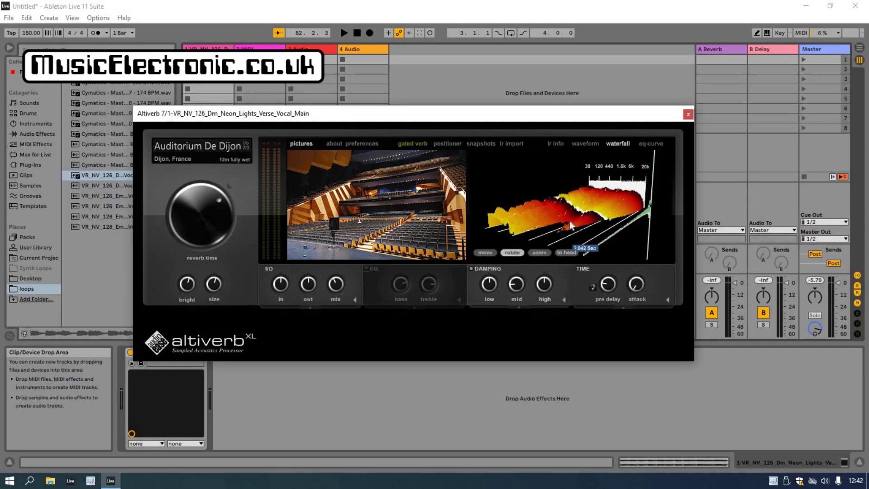
{"action": "left_click", "coordinate": [593, 287]}
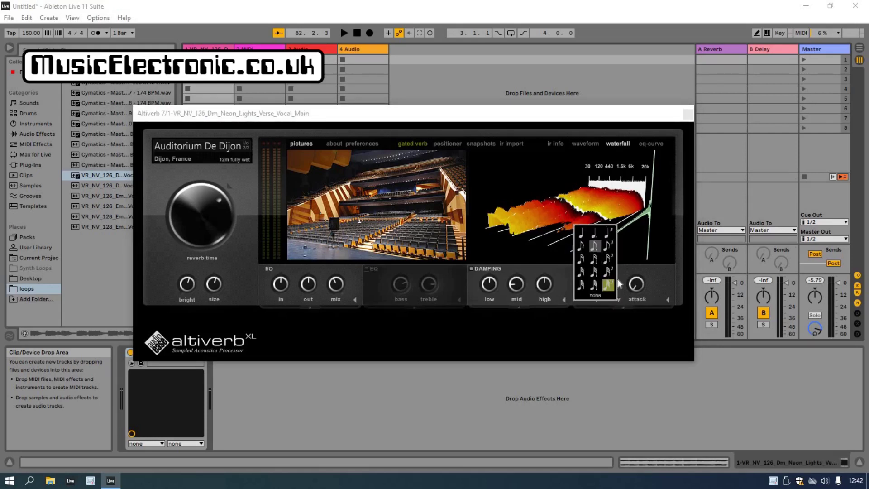
{"action": "left_click", "coordinate": [605, 286]}
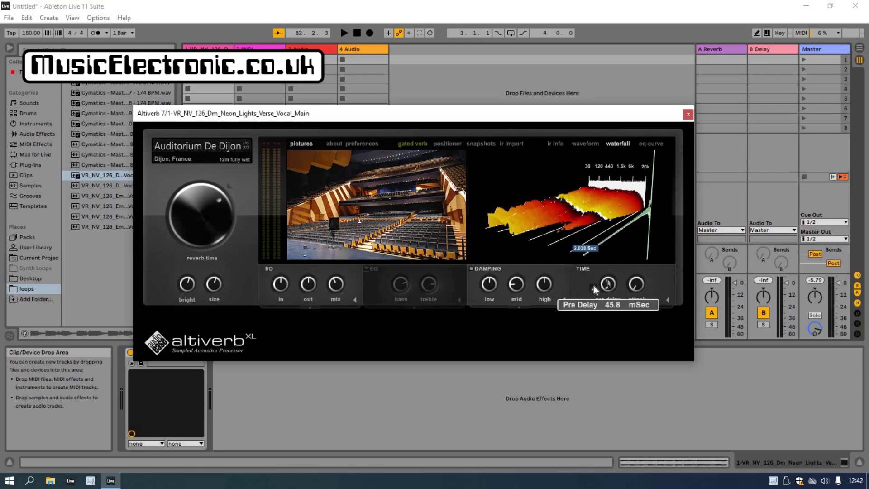
{"action": "left_click_drag", "start_coordinate": [604, 286], "coordinate": [516, 374]}
Shorten the reverb time slightly and adjust the room size of the Auditorium De Dijon reverb
{"action": "left_click_drag", "start_coordinate": [216, 205], "coordinate": [195, 310]}
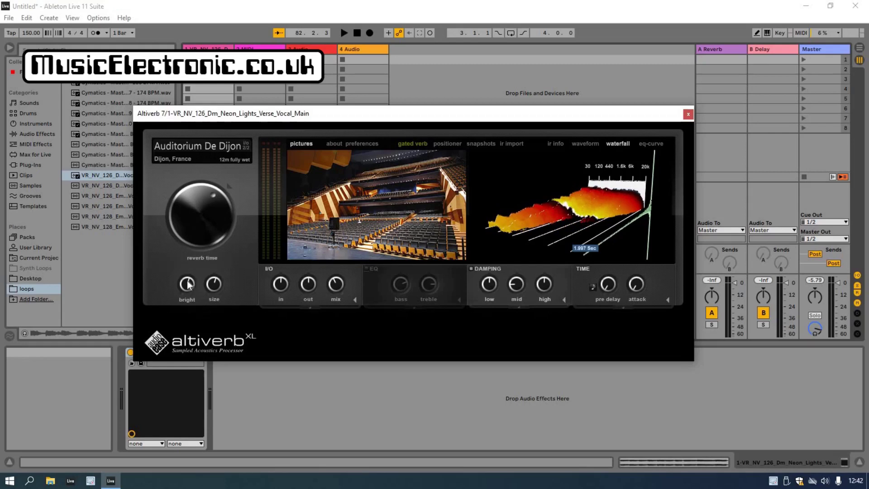
{"action": "mouse_move", "coordinate": [187, 285]}
{"action": "left_click_drag", "start_coordinate": [215, 286], "coordinate": [226, 312]}
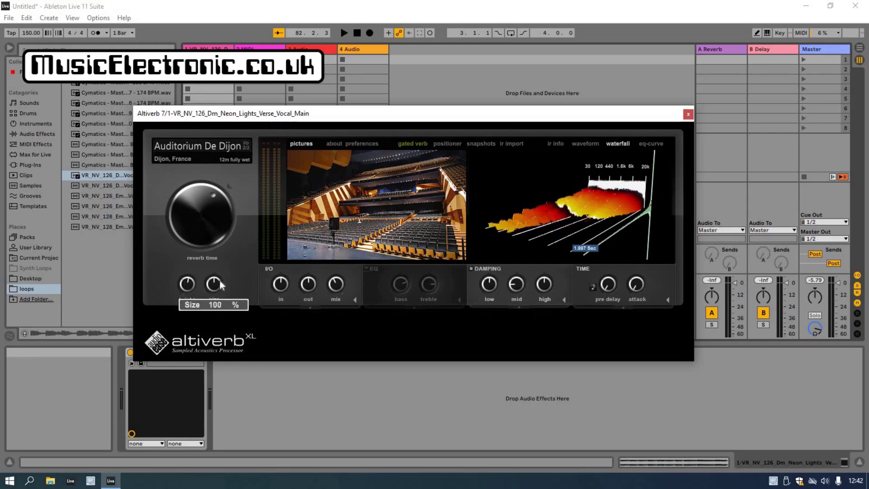
Start playback with the mix fully dry and raise the dry/wet mix to about 41 % wet
{"action": "left_click_drag", "start_coordinate": [336, 284], "coordinate": [346, 383]}
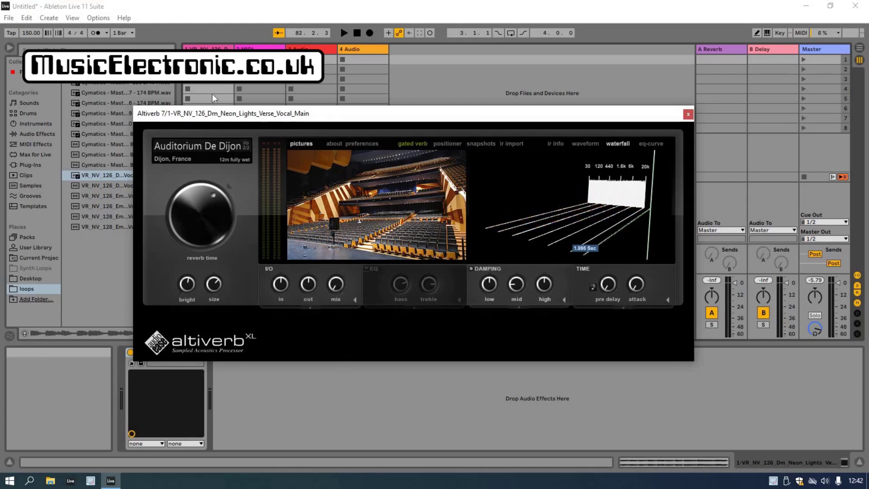
{"action": "left_click", "coordinate": [343, 32]}
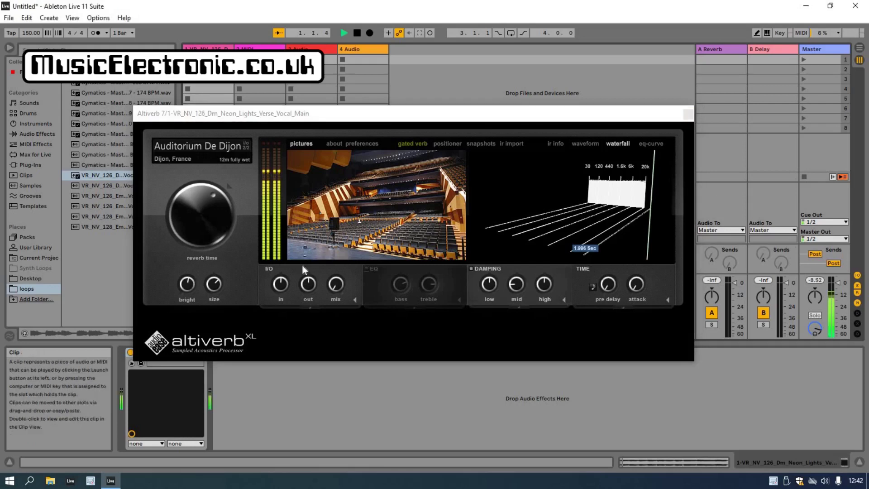
{"action": "left_click_drag", "start_coordinate": [333, 285], "coordinate": [328, 173]}
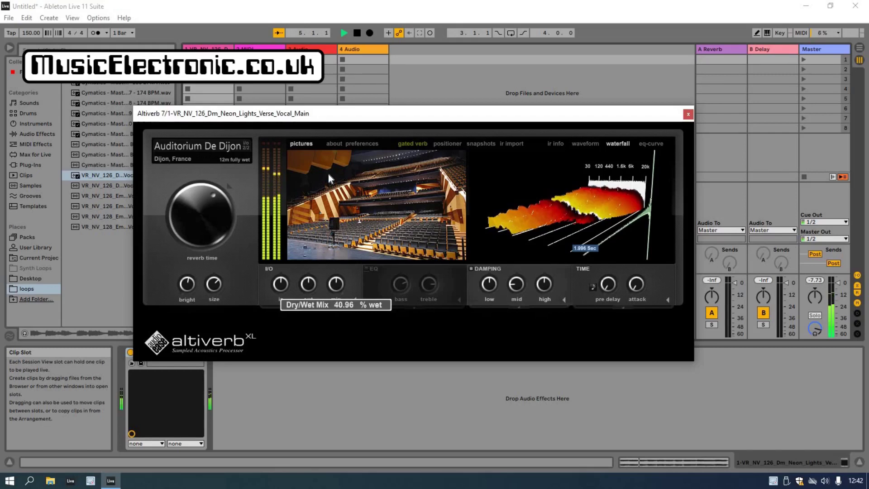
Lengthen the reverb time to 112.73 % and increase the pre-delay while the vocal plays
{"action": "left_click_drag", "start_coordinate": [213, 196], "coordinate": [220, 209]}
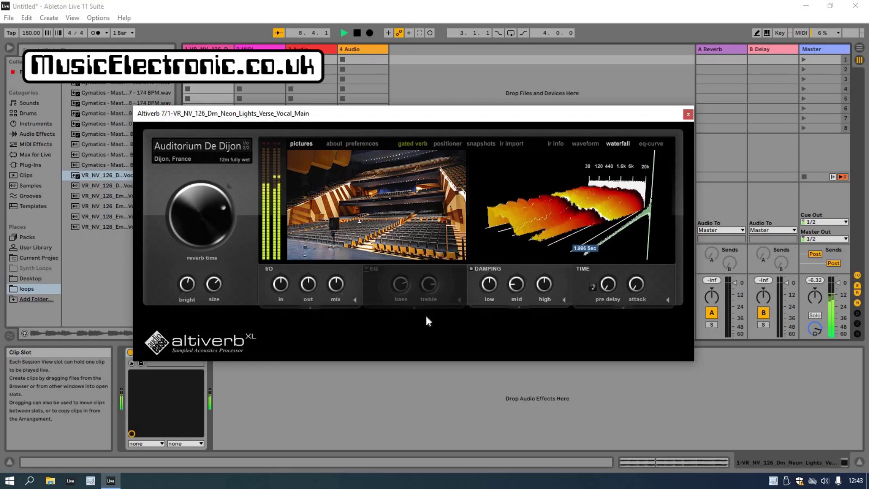
{"action": "left_click_drag", "start_coordinate": [609, 290], "coordinate": [604, 220]}
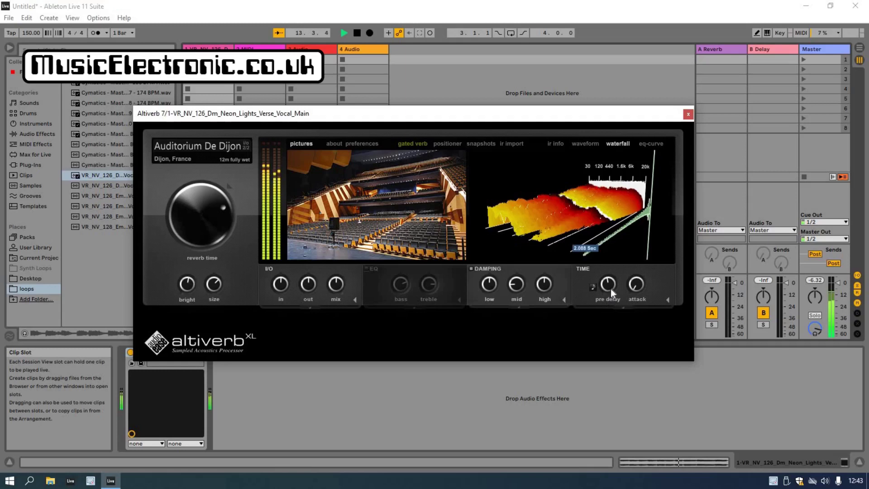
{"action": "left_click_drag", "start_coordinate": [604, 271], "coordinate": [602, 250]}
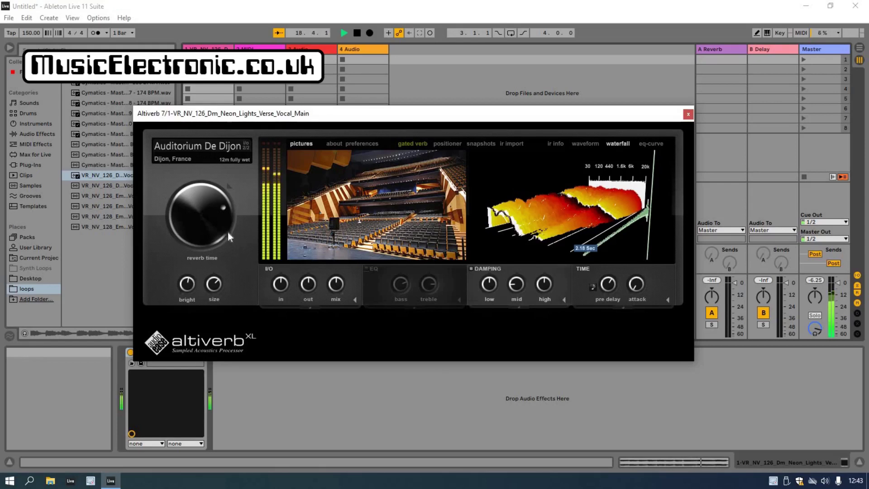
Raise the reverb's brightness, and enable the EQ with the treble turned down slightly
{"action": "mouse_move", "coordinate": [228, 233]}
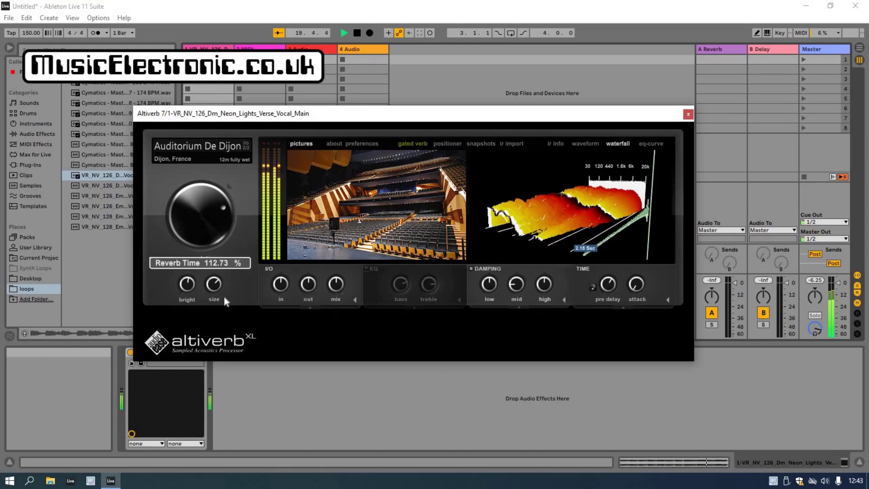
{"action": "mouse_move", "coordinate": [187, 285]}
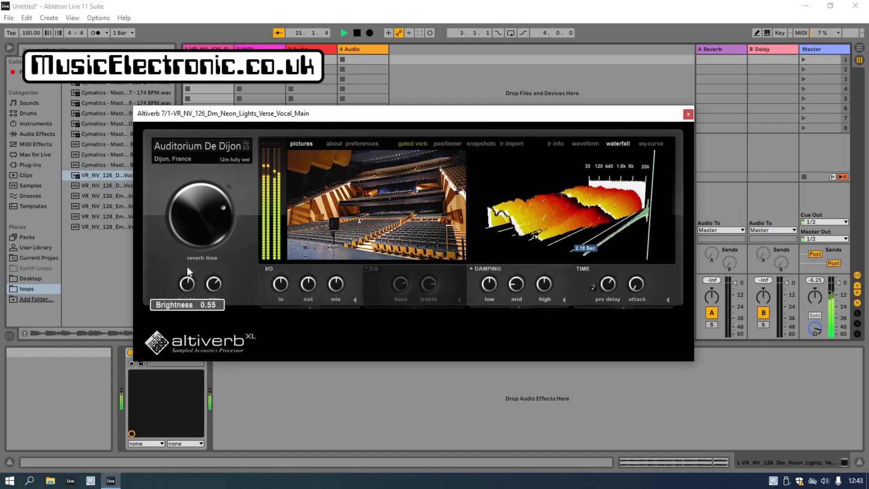
{"action": "left_click", "coordinate": [367, 269]}
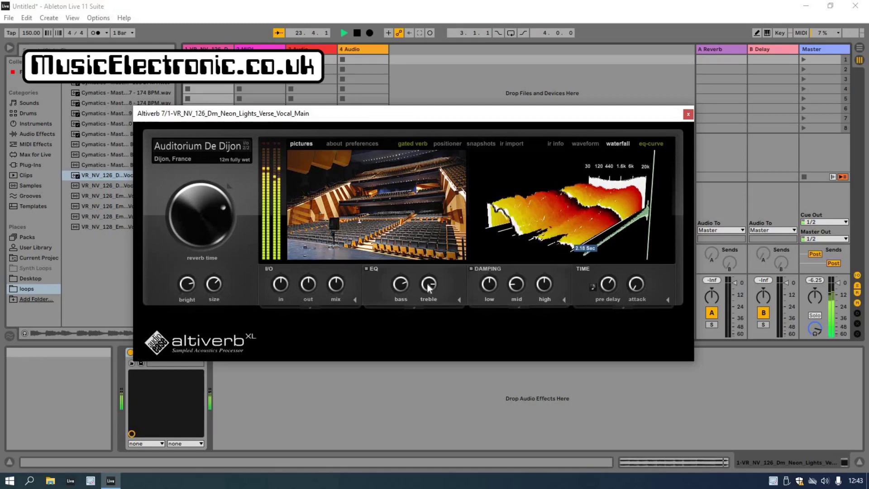
{"action": "mouse_move", "coordinate": [433, 292]}
{"action": "left_click_drag", "start_coordinate": [438, 311], "coordinate": [438, 317]}
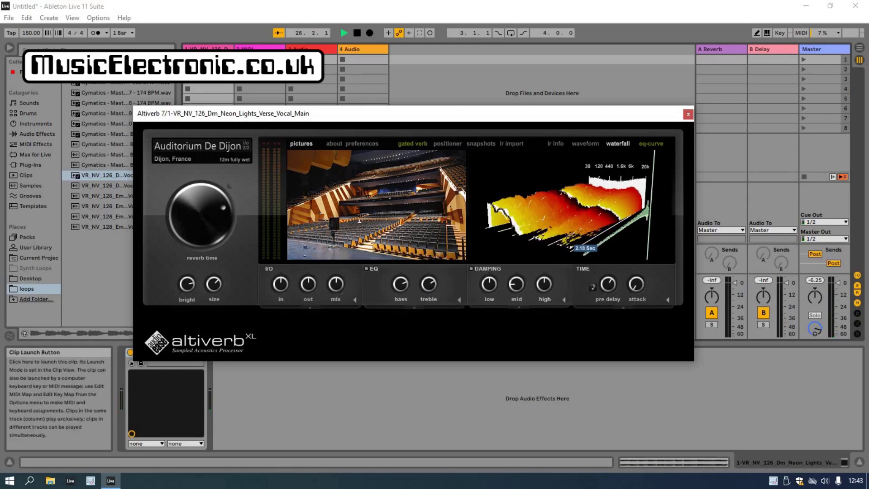
Play the vocal clip and load the close SARM West Studios Stairwell impulse response from the studio & scoring category
{"action": "left_click", "coordinate": [190, 68]}
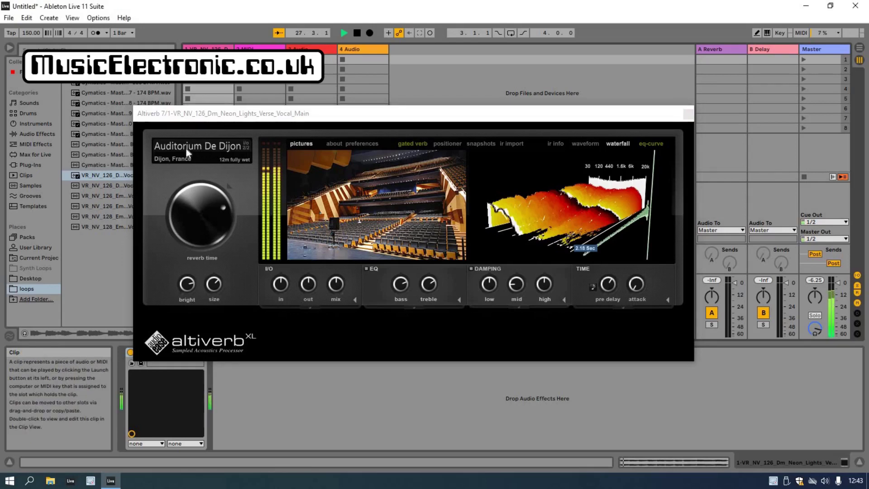
{"action": "left_click", "coordinate": [166, 145]}
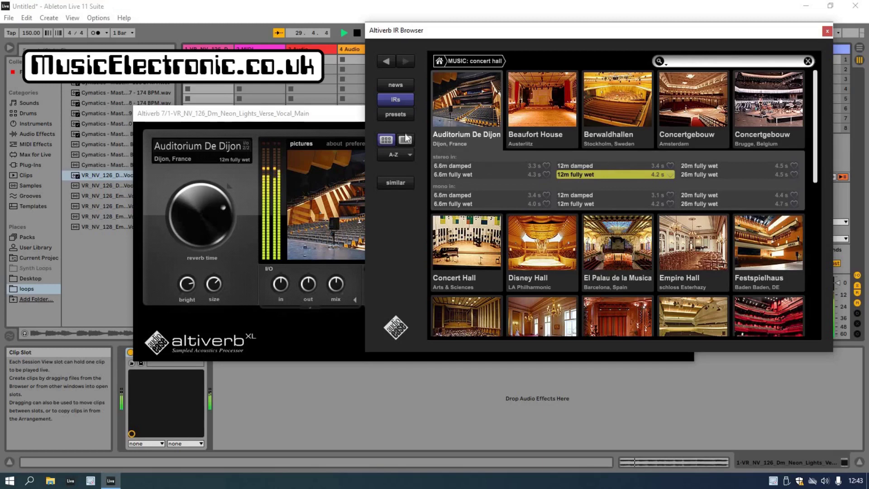
{"action": "left_click", "coordinate": [438, 62]}
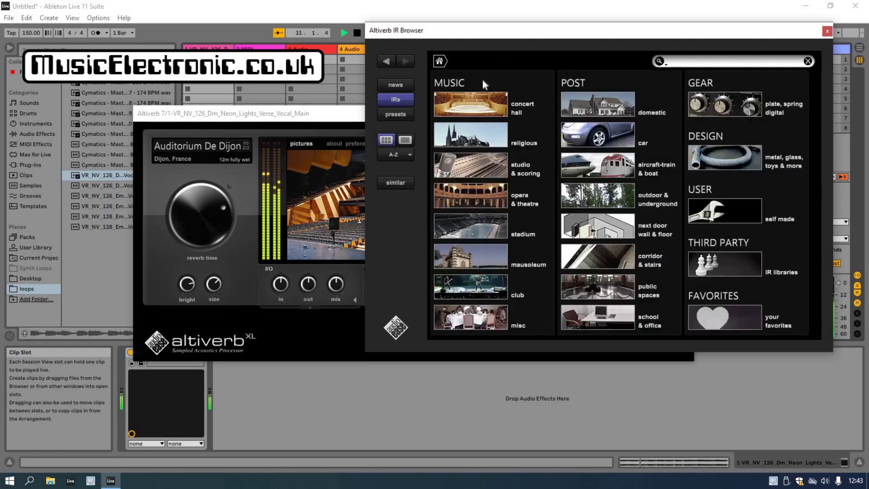
{"action": "left_click", "coordinate": [480, 164]}
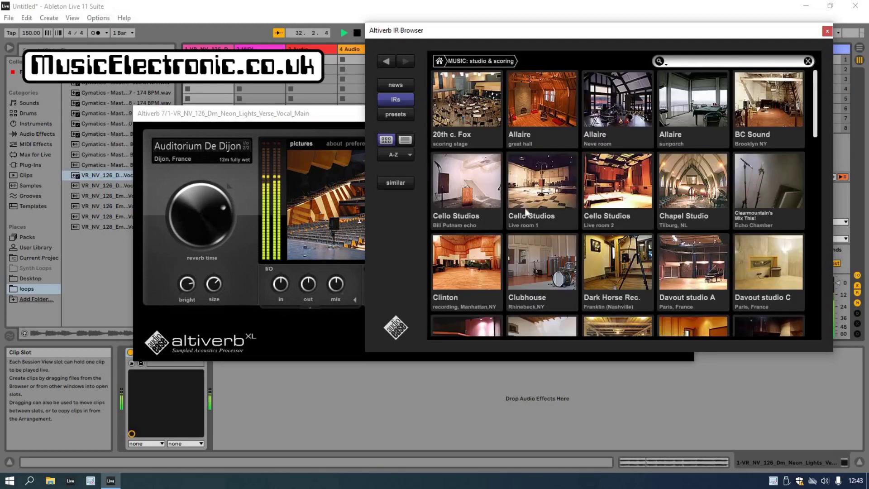
{"action": "scroll", "coordinate": [526, 214], "scroll_direction": "down", "scroll_amount": 3}
{"action": "scroll", "coordinate": [526, 213], "scroll_direction": "down", "scroll_amount": 10}
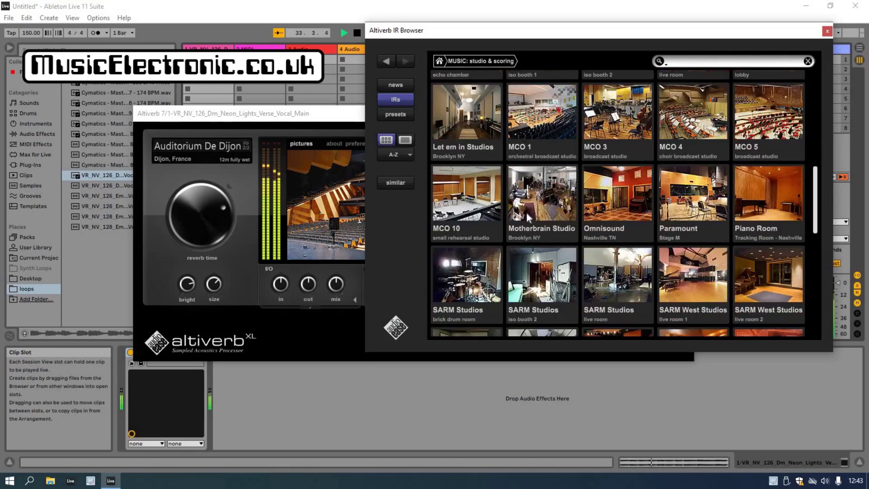
{"action": "left_click", "coordinate": [542, 268]}
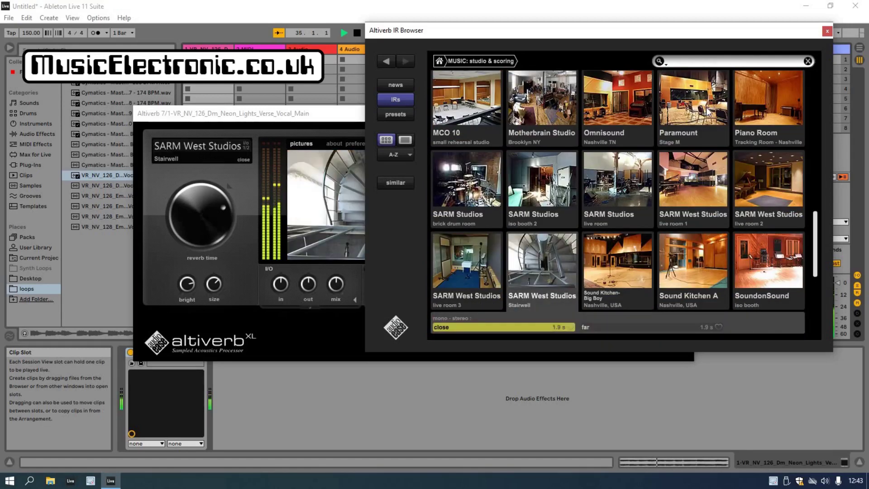
{"action": "left_click", "coordinate": [827, 32]}
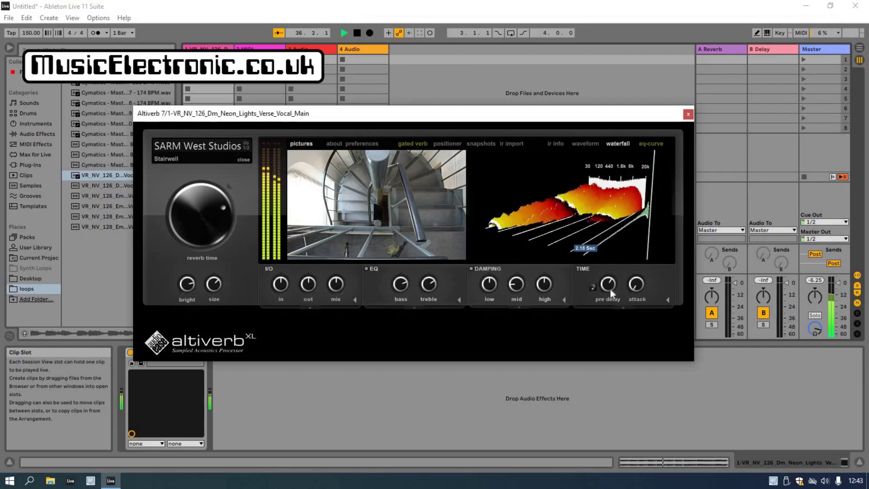
Reduce the pre-delay and turn the EQ bass level down to +4.2 dB while the vocal plays
{"action": "left_click_drag", "start_coordinate": [607, 286], "coordinate": [602, 340]}
{"action": "left_click_drag", "start_coordinate": [346, 290], "coordinate": [347, 283]}
{"action": "left_click", "coordinate": [273, 290]}
{"action": "left_click_drag", "start_coordinate": [400, 286], "coordinate": [413, 325]}
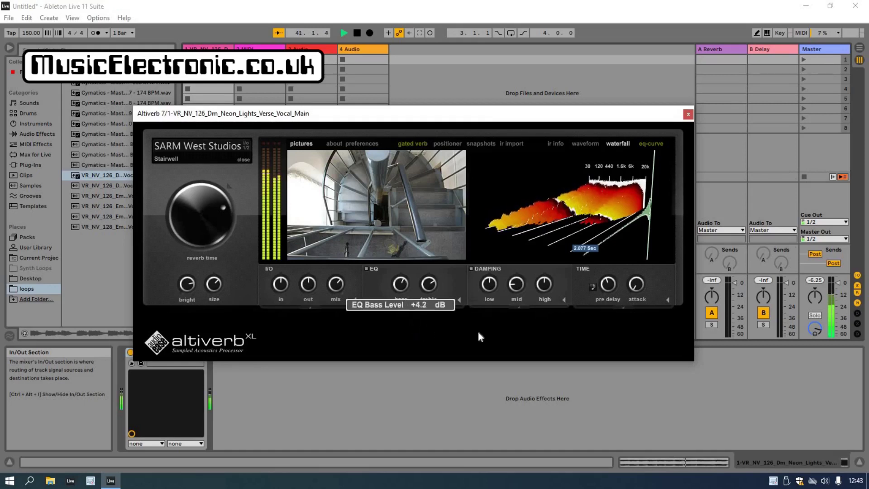
Shorten the Stairwell reverb time to 79.66 % and try its size control
{"action": "left_click_drag", "start_coordinate": [224, 209], "coordinate": [200, 192]}
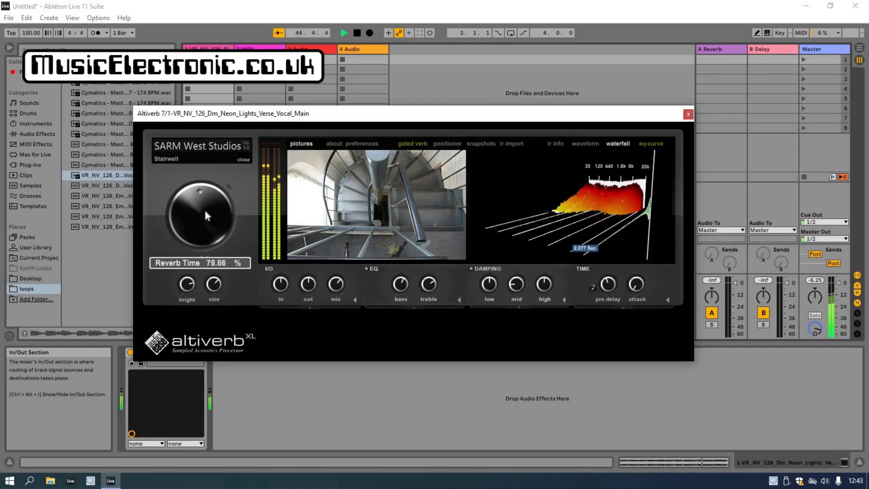
{"action": "mouse_move", "coordinate": [219, 284]}
{"action": "left_mouse_down"}
{"action": "mouse_move", "coordinate": [208, 238]}
{"action": "mouse_move", "coordinate": [213, 286]}
{"action": "left_mouse_up"}
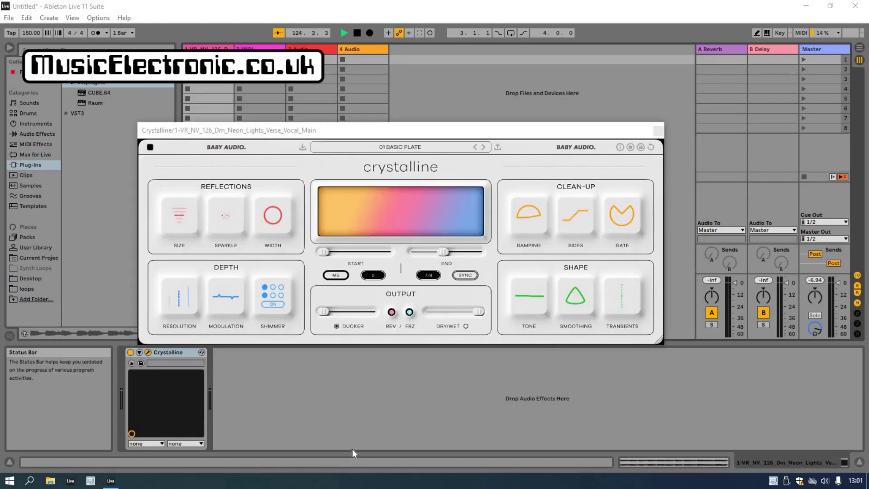
In the Crystalline reverb, try the 02 BASIC ROOM and 03 BASIC HALL factory presets and return to 01 BASIC PLATE
{"action": "left_click", "coordinate": [433, 150]}
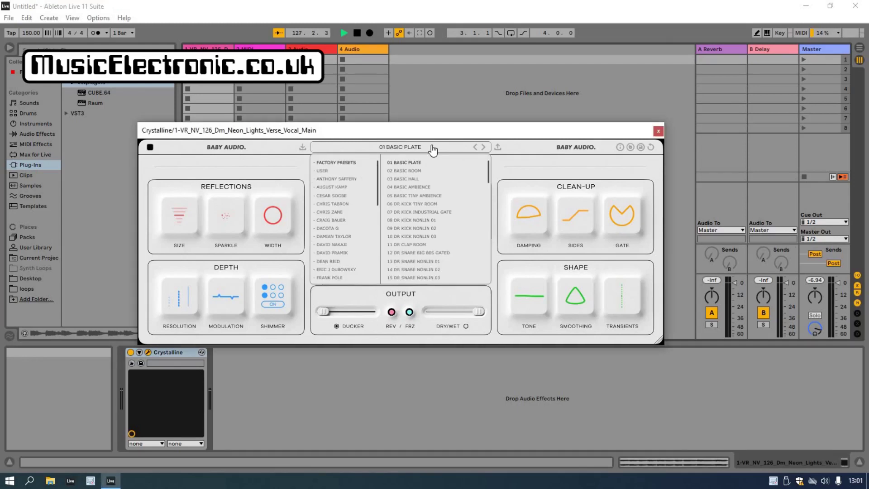
{"action": "left_click", "coordinate": [417, 171]}
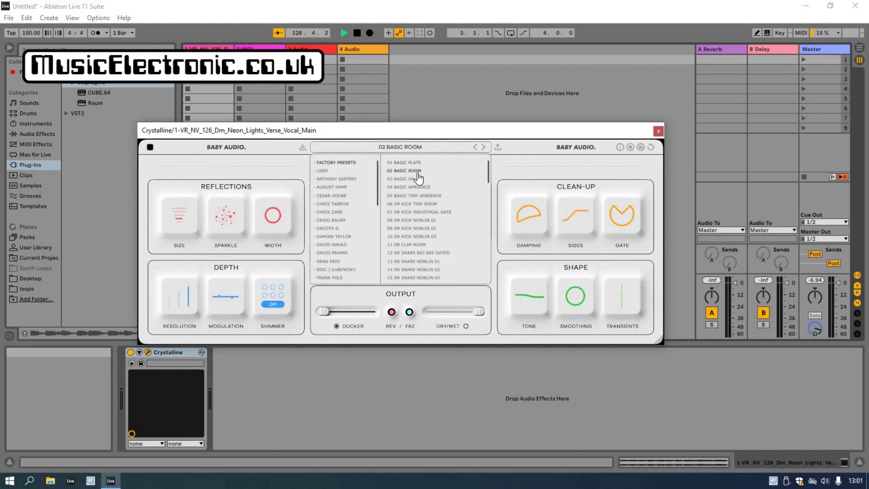
{"action": "left_click", "coordinate": [417, 179]}
{"action": "left_click", "coordinate": [414, 162]}
{"action": "left_click", "coordinate": [412, 150]}
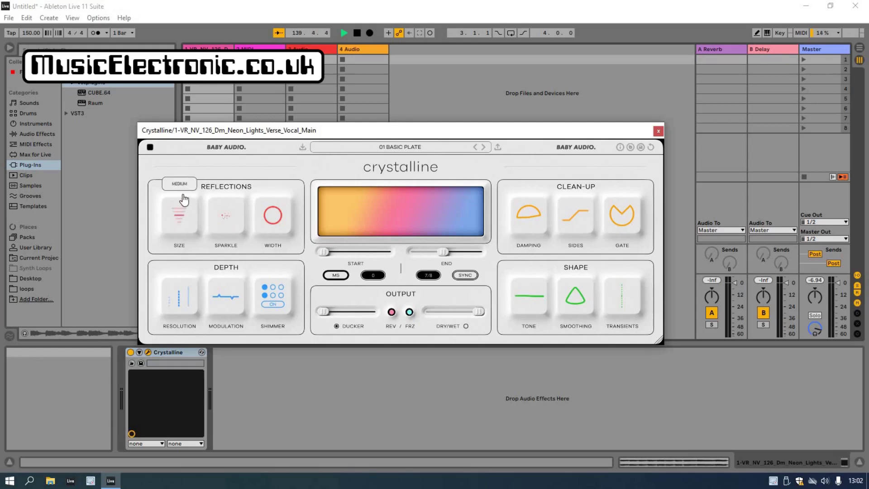
Try out the size, sparkle and width controls of the reverb's reflections
{"action": "mouse_move", "coordinate": [183, 214]}
{"action": "left_mouse_down"}
{"action": "mouse_move", "coordinate": [187, 235]}
{"action": "mouse_move", "coordinate": [184, 220]}
{"action": "left_mouse_up"}
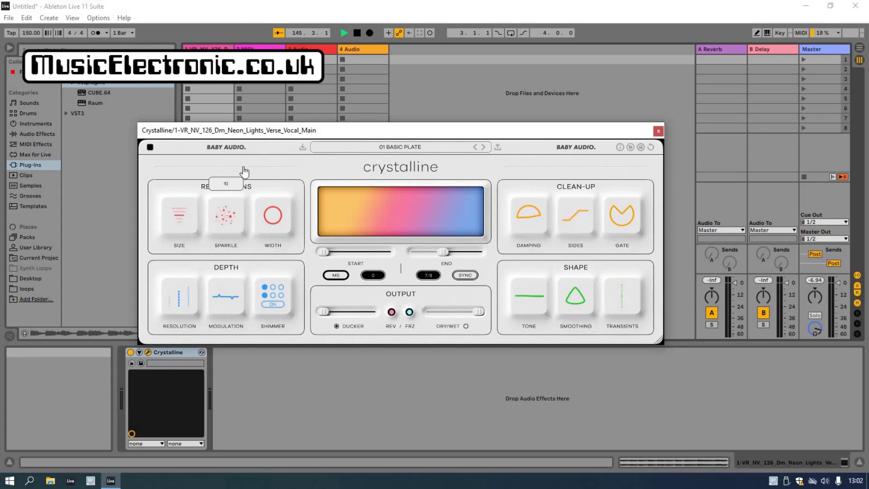
{"action": "mouse_move", "coordinate": [272, 217]}
{"action": "left_mouse_down"}
{"action": "mouse_move", "coordinate": [277, 247]}
{"action": "mouse_move", "coordinate": [277, 212]}
{"action": "left_mouse_up"}
Raise the modulation and lower the reverb's depth resolution to Basic
{"action": "mouse_move", "coordinate": [226, 309]}
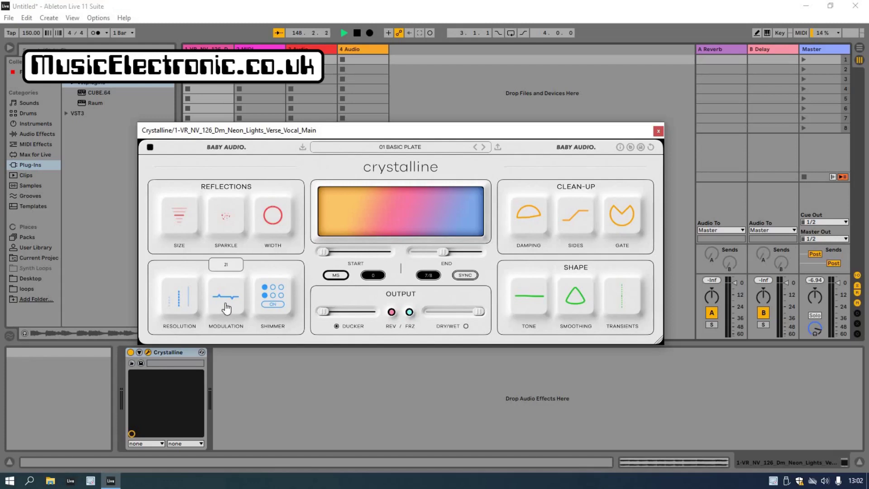
{"action": "left_click_drag", "start_coordinate": [232, 332], "coordinate": [233, 287]}
{"action": "left_click_drag", "start_coordinate": [180, 297], "coordinate": [173, 306]}
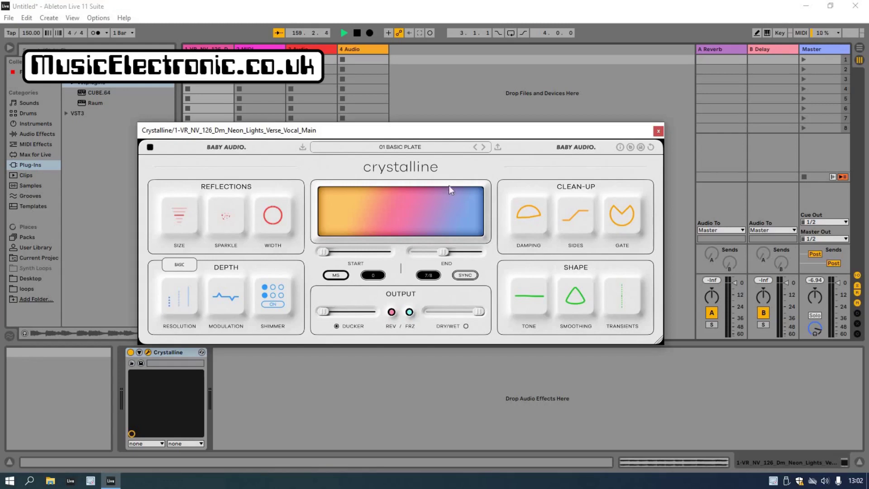
Switch the shimmer effect off and back on
{"action": "mouse_move", "coordinate": [817, 37]}
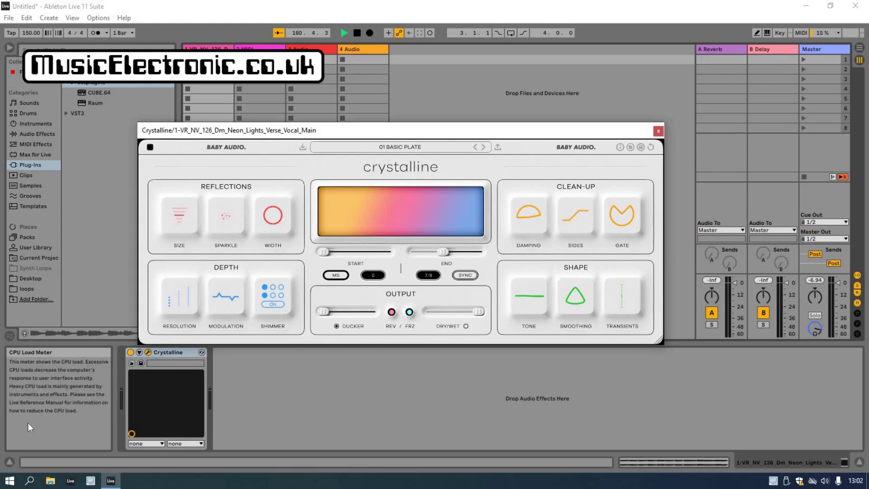
{"action": "left_click", "coordinate": [274, 306]}
{"action": "left_click", "coordinate": [274, 306]}
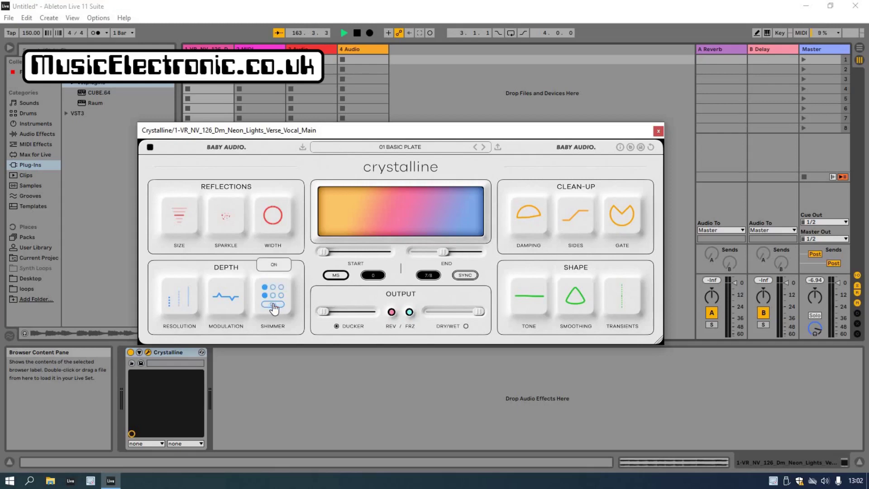
Try the damping and sides clean-up controls, and adjust the tone and transients shaping
{"action": "left_click_drag", "start_coordinate": [528, 218], "coordinate": [582, 214]}
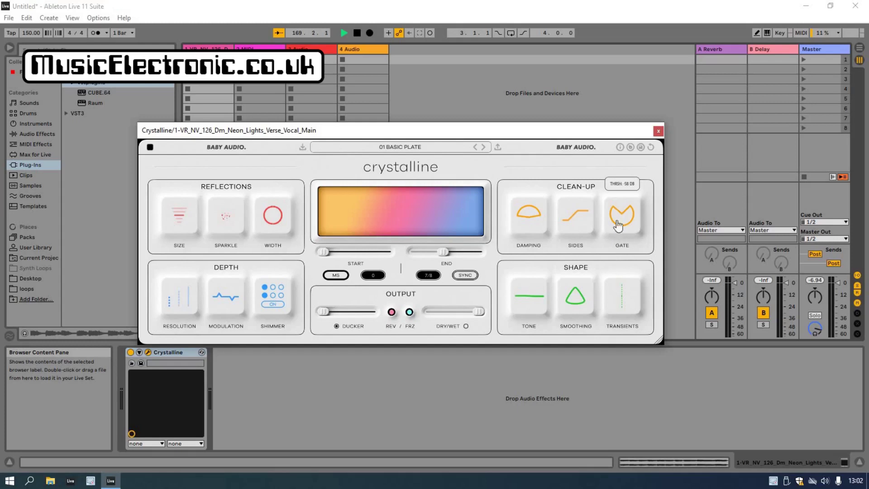
{"action": "mouse_move", "coordinate": [534, 311]}
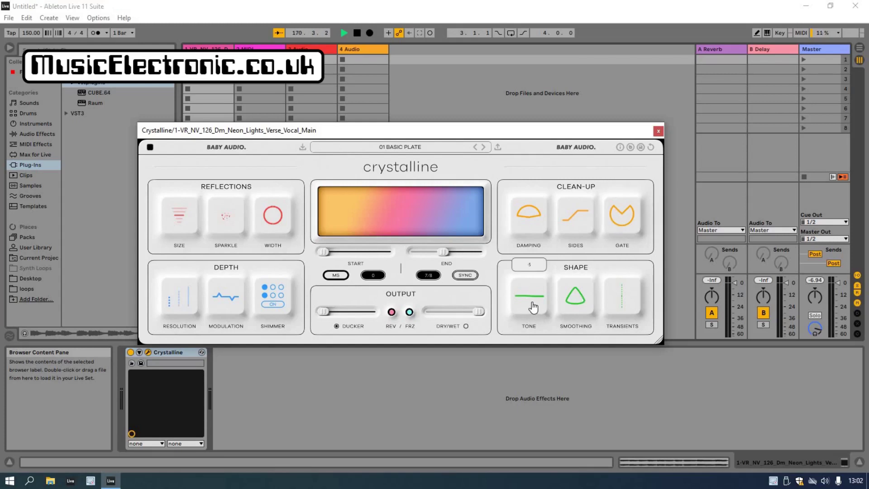
{"action": "mouse_move", "coordinate": [533, 308]}
{"action": "left_mouse_down"}
{"action": "mouse_move", "coordinate": [532, 322]}
{"action": "mouse_move", "coordinate": [528, 297]}
{"action": "left_mouse_up"}
{"action": "mouse_move", "coordinate": [576, 294]}
{"action": "mouse_move", "coordinate": [621, 295]}
{"action": "left_mouse_down"}
{"action": "mouse_move", "coordinate": [622, 321]}
{"action": "mouse_move", "coordinate": [623, 297]}
{"action": "left_mouse_up"}
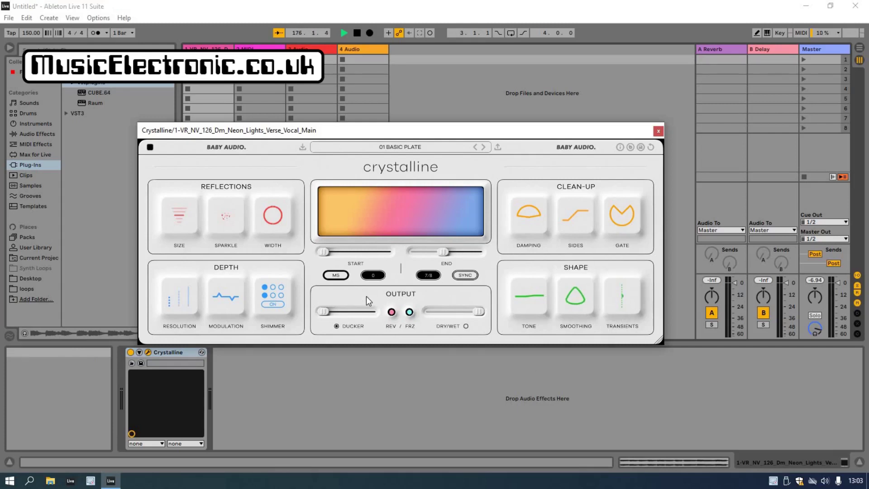
Lower the output dry/wet mix from fully wet to slightly below halfway
{"action": "mouse_move", "coordinate": [331, 320]}
{"action": "mouse_move", "coordinate": [409, 313]}
{"action": "mouse_move", "coordinate": [480, 311]}
{"action": "left_click_drag", "start_coordinate": [477, 312], "coordinate": [449, 312]}
Step through 03 BASIC HALL, 09 DR KICK NONLIN 02 and 07 DR KICK INDUSTRIAL GATE, and reload the 01 BASIC PLATE preset
{"action": "left_click", "coordinate": [427, 151]}
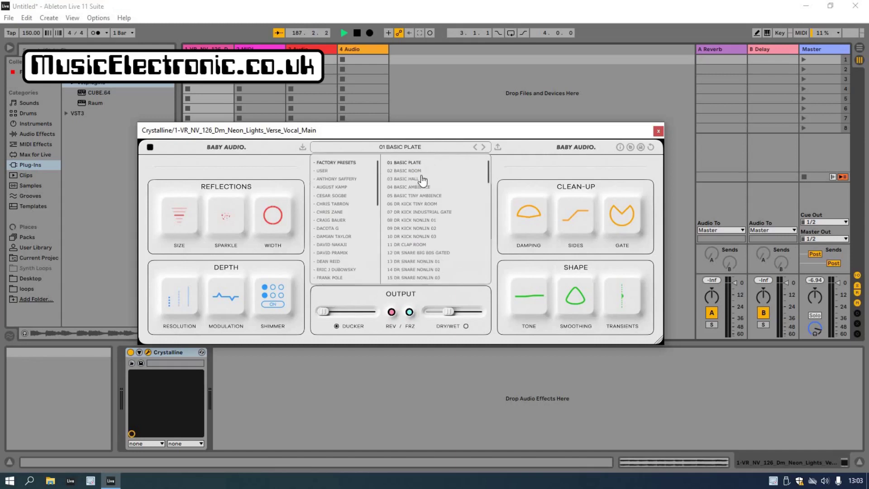
{"action": "left_click", "coordinate": [419, 179]}
{"action": "left_click", "coordinate": [419, 228]}
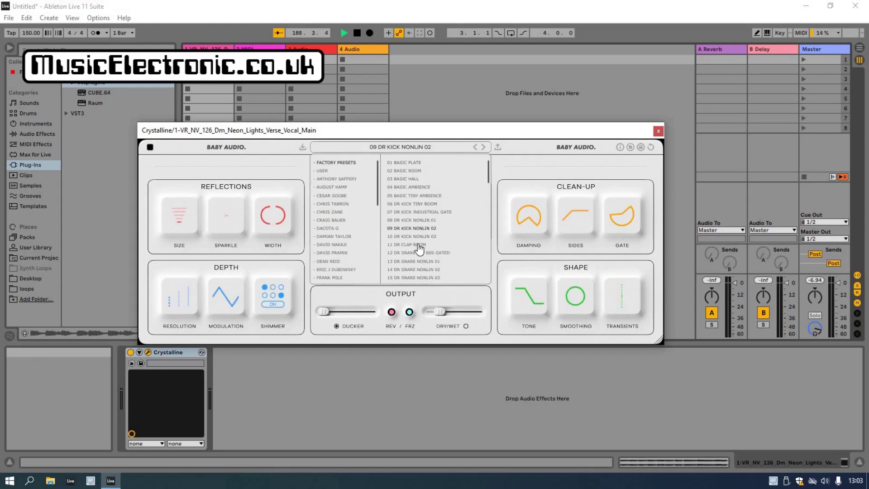
{"action": "left_click", "coordinate": [421, 212]}
{"action": "left_click", "coordinate": [410, 163]}
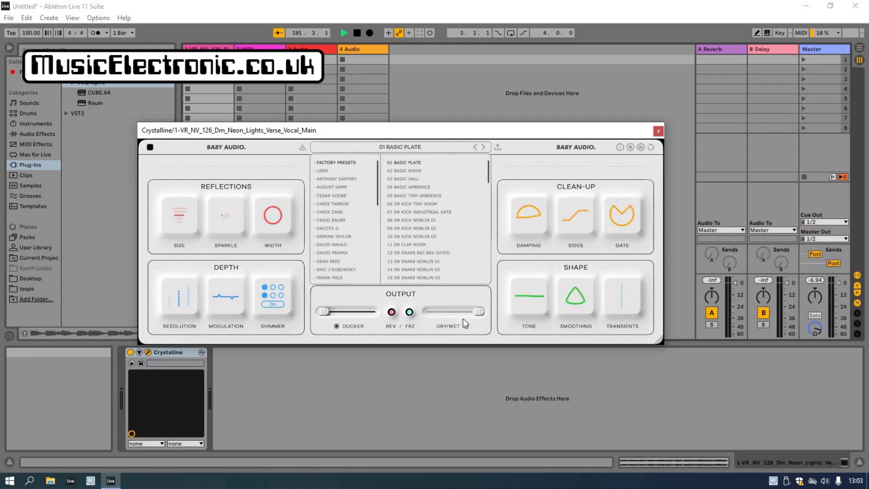
Set the dry/wet mix to about halfway and play the vocal clip through the 01 BASIC PLATE preset
{"action": "left_click_drag", "start_coordinate": [478, 314], "coordinate": [451, 314]}
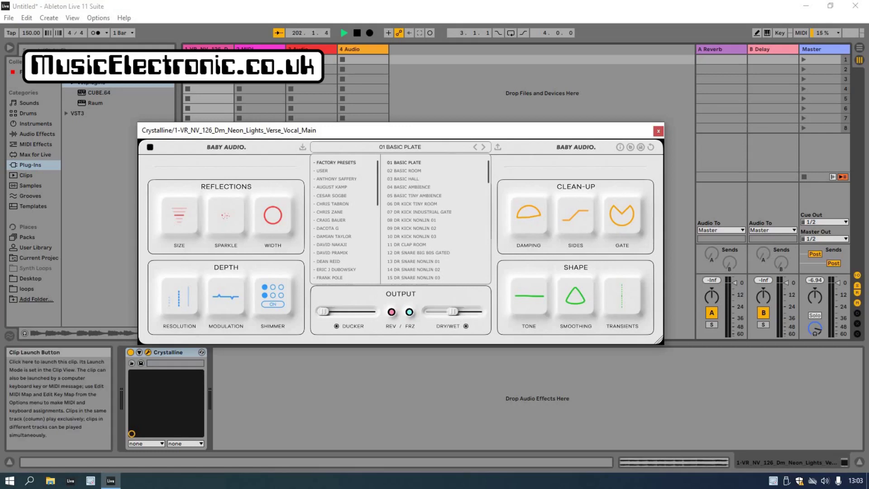
{"action": "left_click", "coordinate": [187, 60]}
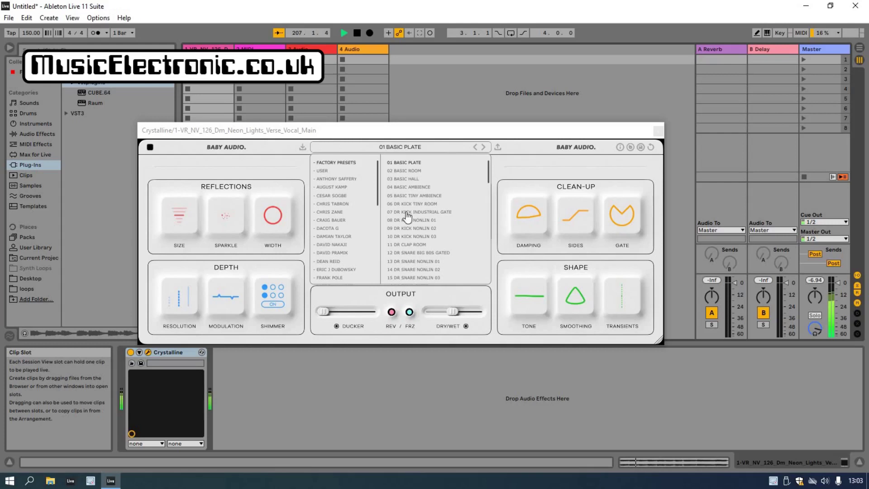
{"action": "left_click", "coordinate": [423, 165]}
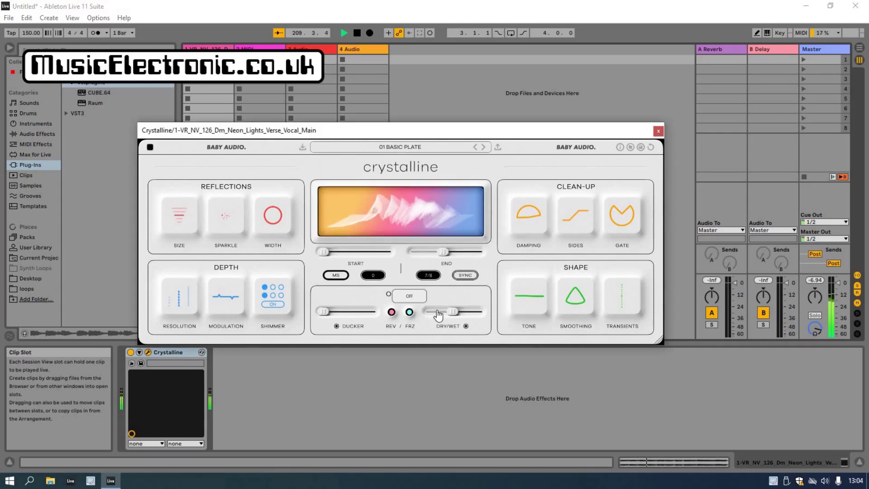
{"action": "mouse_move", "coordinate": [451, 314]}
{"action": "mouse_move", "coordinate": [451, 314]}
{"action": "left_mouse_down"}
{"action": "mouse_move", "coordinate": [445, 319]}
{"action": "mouse_move", "coordinate": [452, 315]}
{"action": "left_mouse_up"}
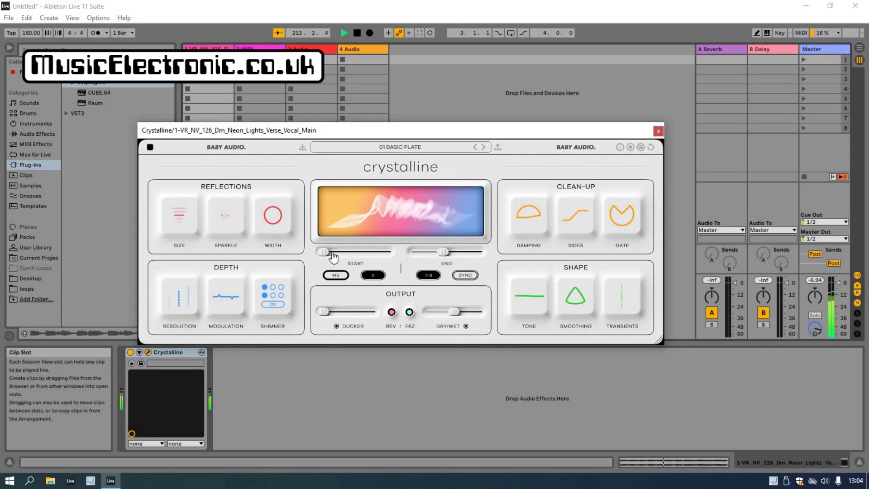
Try a delayed reverb start in milliseconds and return the start to 0
{"action": "left_click_drag", "start_coordinate": [325, 254], "coordinate": [354, 261]}
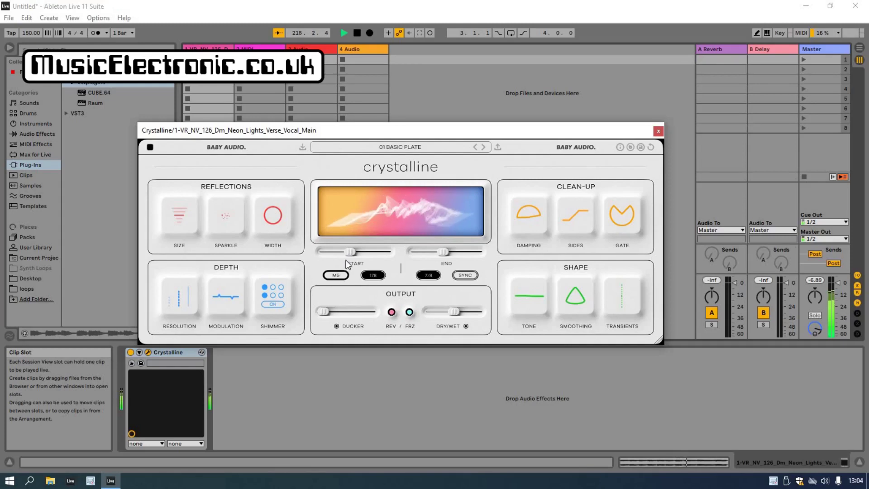
{"action": "left_click_drag", "start_coordinate": [349, 254], "coordinate": [324, 257]}
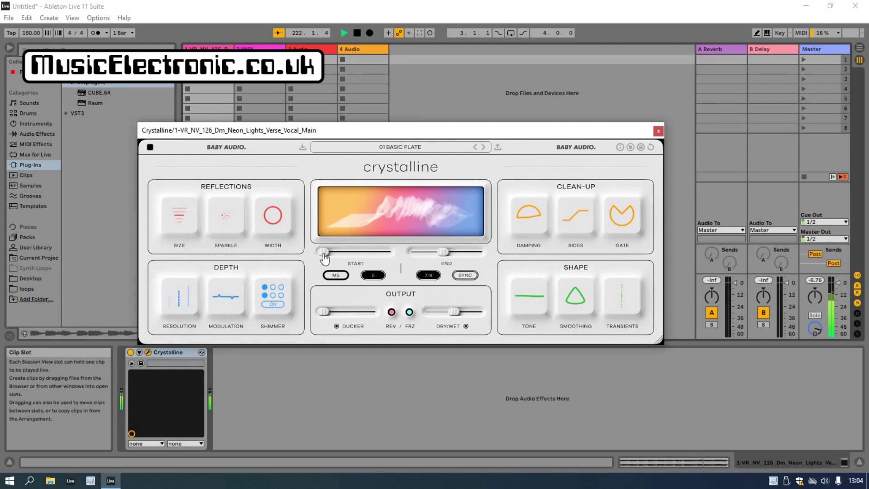
Switch the reverb start to tempo sync, and set the end to 1/2 and the start to 7/16
{"action": "left_click", "coordinate": [337, 278]}
{"action": "left_click_drag", "start_coordinate": [436, 255], "coordinate": [429, 256]}
{"action": "left_click_drag", "start_coordinate": [338, 255], "coordinate": [357, 252]}
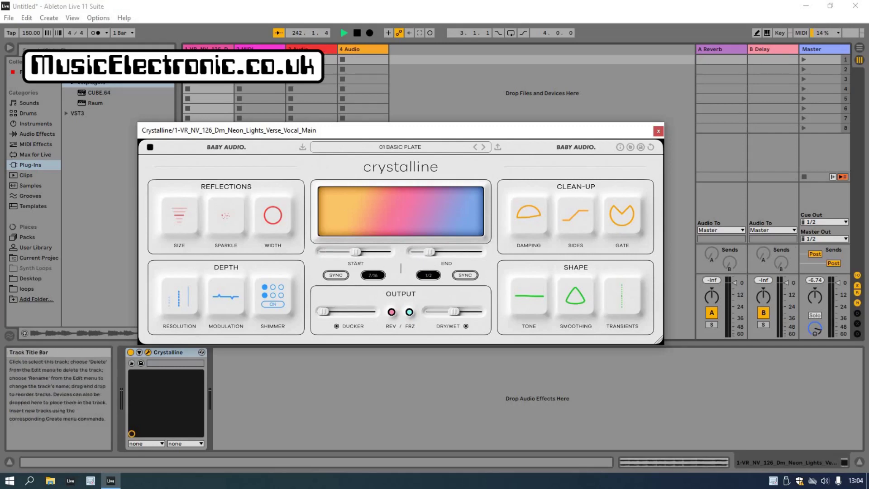
Play the vocal, raise the ducker to slightly below 61, and toggle the ducker's gentle mode
{"action": "left_click", "coordinate": [281, 154]}
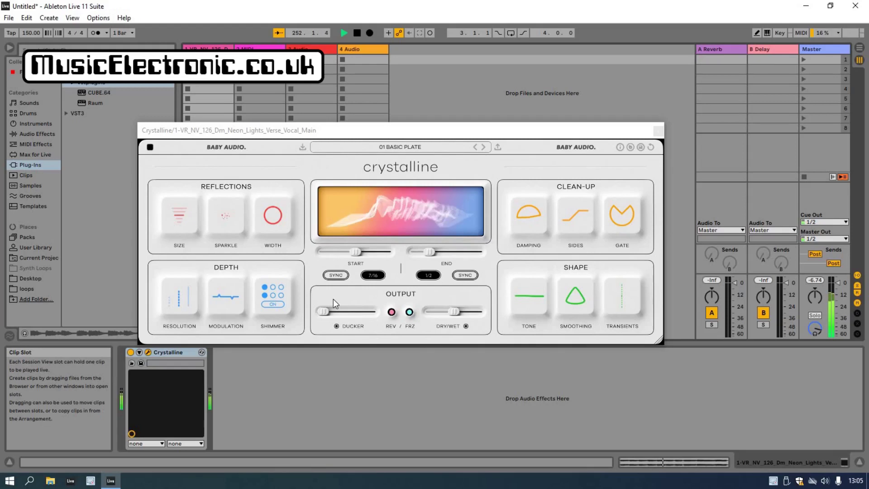
{"action": "mouse_move", "coordinate": [327, 313]}
{"action": "left_click_drag", "start_coordinate": [326, 313], "coordinate": [355, 319]}
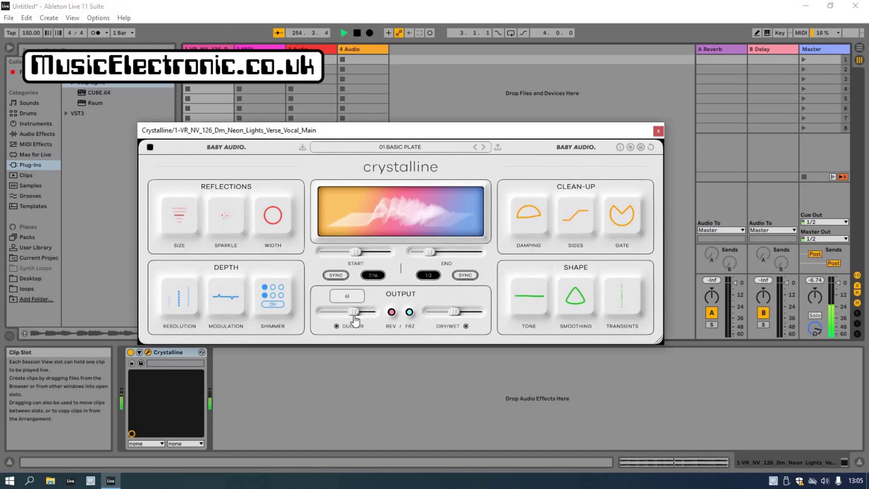
{"action": "left_click_drag", "start_coordinate": [355, 316], "coordinate": [353, 316]}
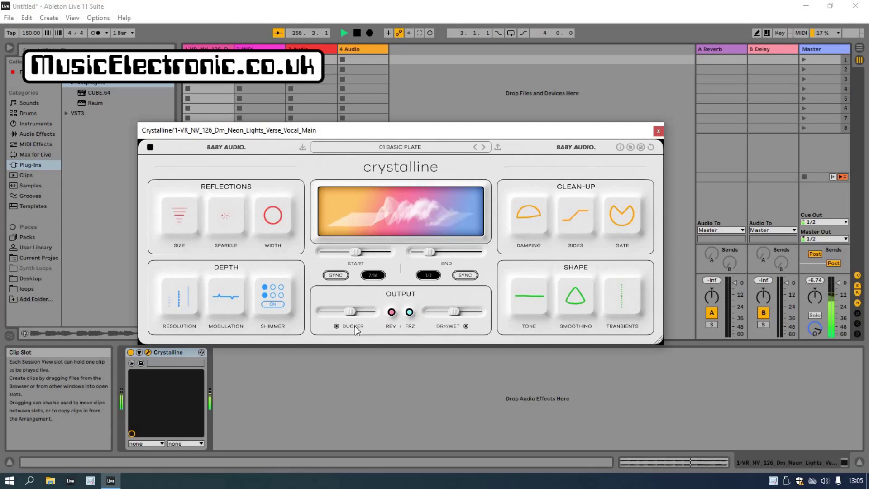
{"action": "left_click", "coordinate": [337, 327]}
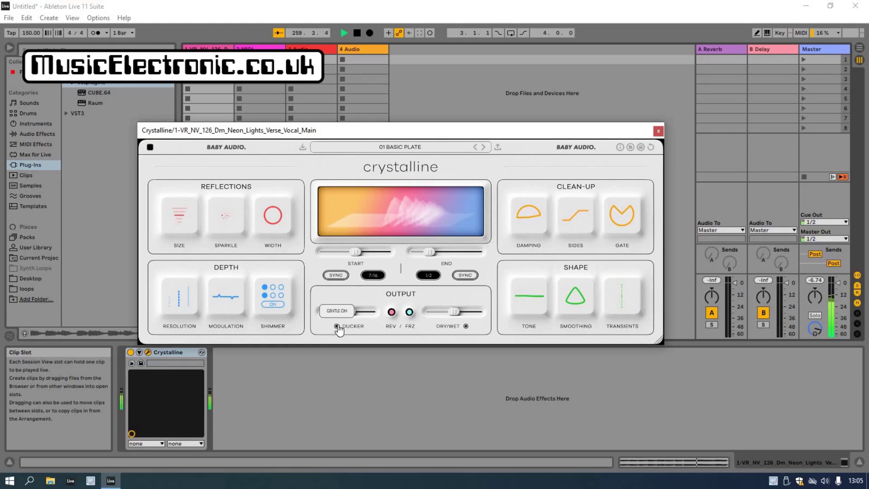
Toggle the ducker's gentle mode off and back on, and load the COLD SPRING HARBOR PIANO artist preset
{"action": "left_click", "coordinate": [337, 327]}
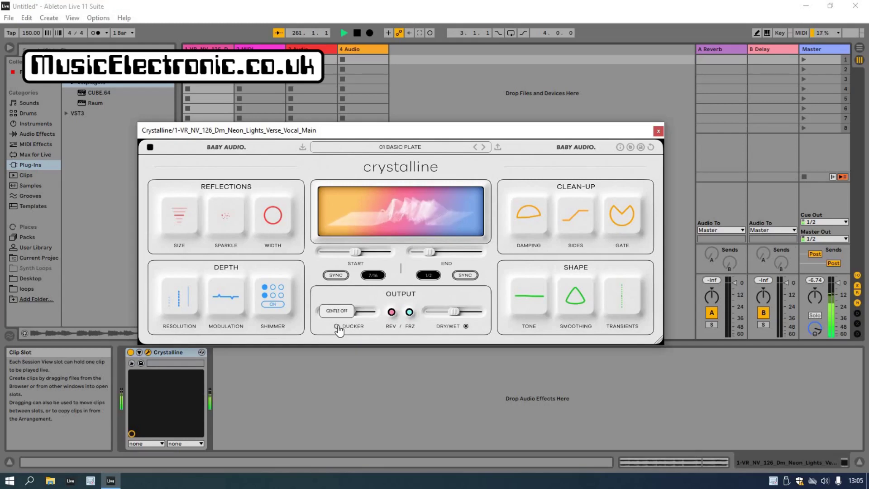
{"action": "left_click", "coordinate": [337, 327]}
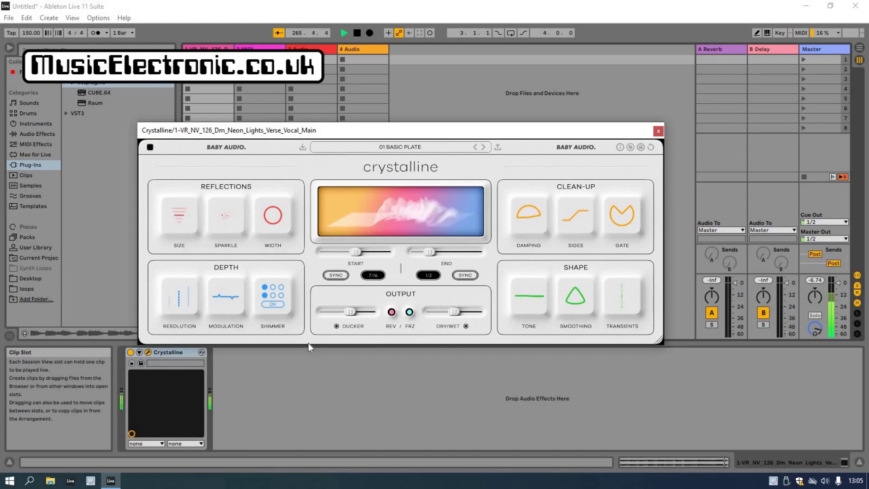
{"action": "left_click", "coordinate": [432, 152]}
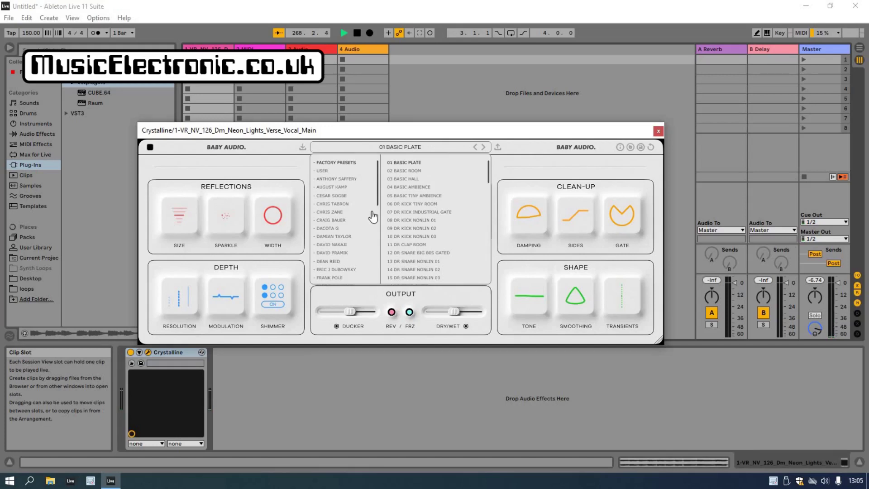
{"action": "left_click", "coordinate": [346, 205]}
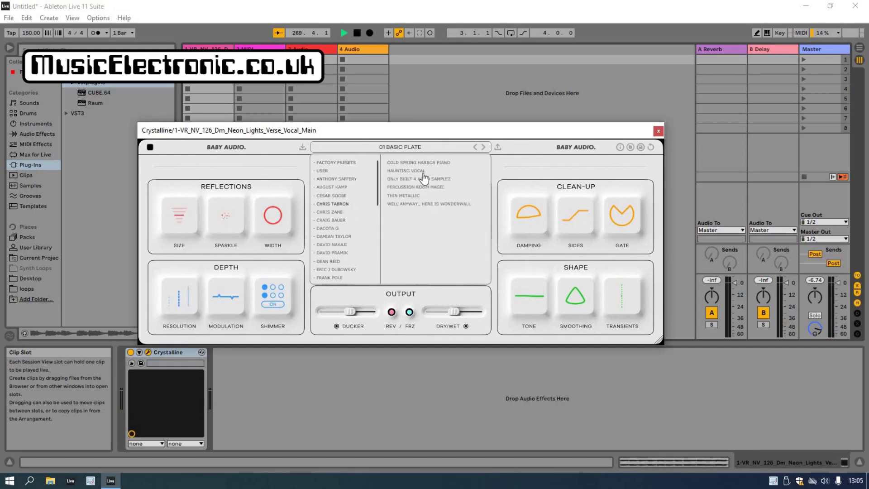
{"action": "left_click", "coordinate": [419, 163]}
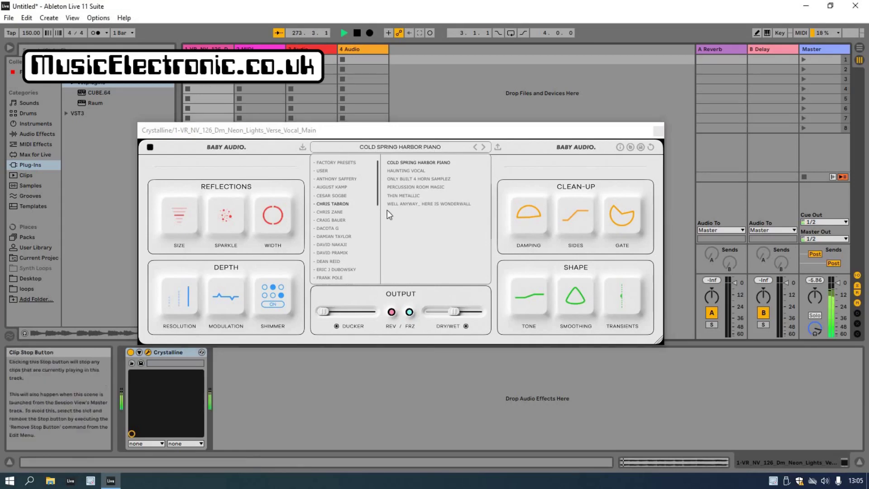
Lower the dry/wet mix slightly and raise the ducker to about halfway while the vocal plays
{"action": "mouse_move", "coordinate": [455, 314]}
{"action": "left_click_drag", "start_coordinate": [455, 314], "coordinate": [450, 313]}
{"action": "left_click_drag", "start_coordinate": [324, 311], "coordinate": [346, 312]}
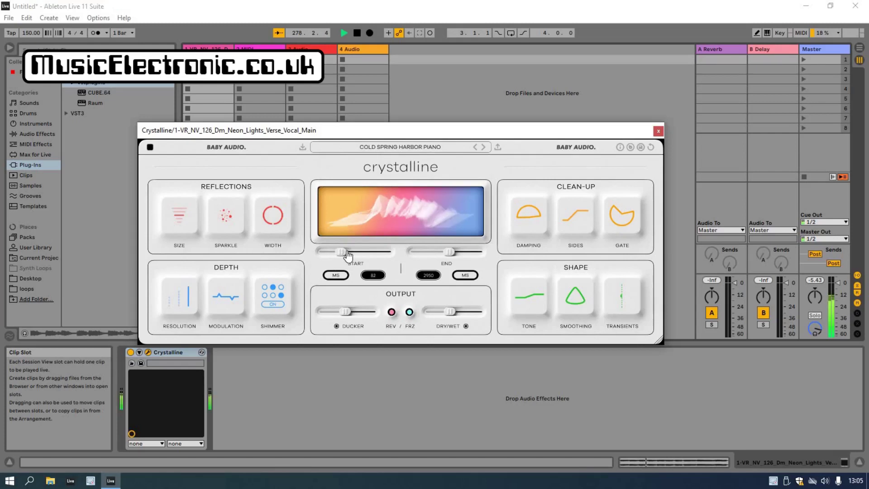
Switch the reverb start and end to tempo sync with the end at 1, and move the start above zero
{"action": "left_click_drag", "start_coordinate": [449, 252], "coordinate": [441, 252]}
{"action": "left_click", "coordinate": [465, 275]}
{"action": "left_click", "coordinate": [336, 276]}
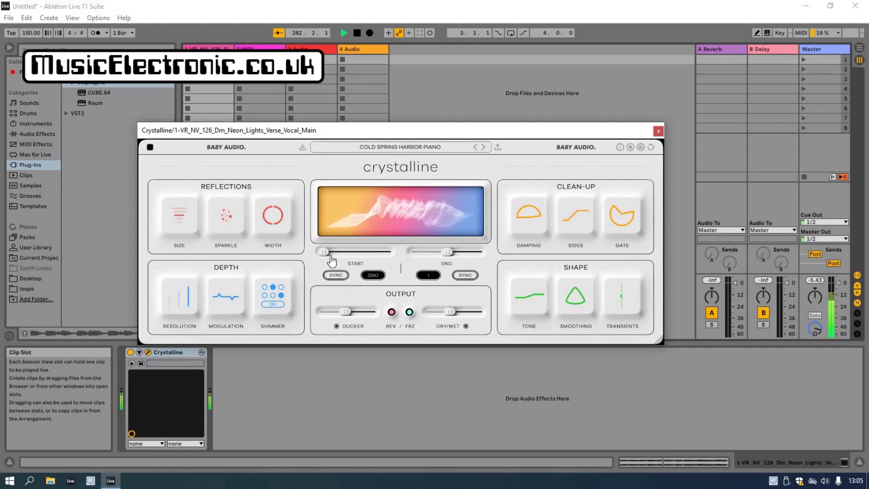
{"action": "left_click", "coordinate": [338, 252]}
Raise the ducker and the dry/wet mix slightly for the synced reverb
{"action": "left_click_drag", "start_coordinate": [350, 312], "coordinate": [356, 315]}
{"action": "left_click_drag", "start_coordinate": [450, 312], "coordinate": [458, 313]}
{"action": "mouse_move", "coordinate": [352, 316]}
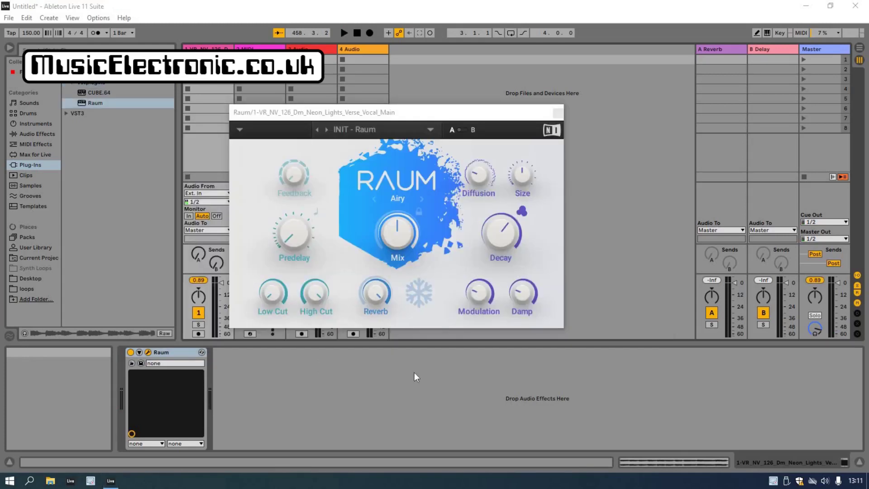
Try small adjustments to the mix, feedback and predelay of the INIT - Raum preset
{"action": "mouse_move", "coordinate": [390, 240]}
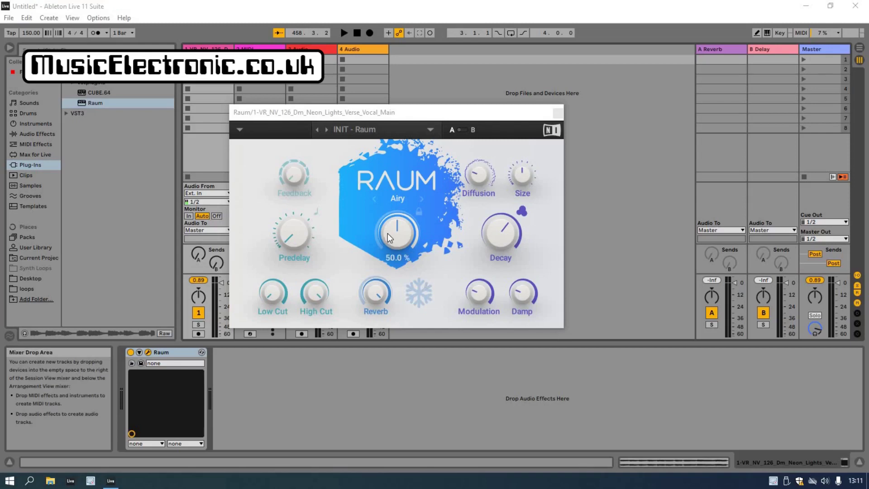
{"action": "left_click_drag", "start_coordinate": [389, 237], "coordinate": [363, 220]}
{"action": "mouse_move", "coordinate": [292, 179]}
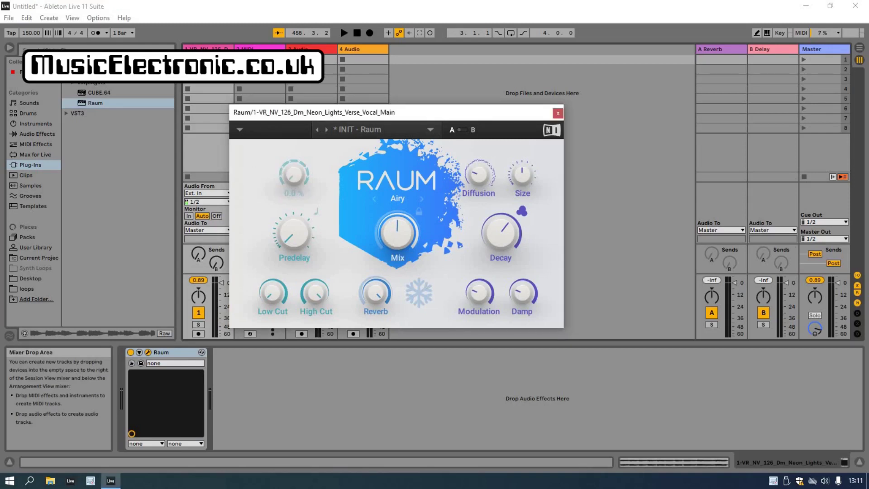
{"action": "left_click_drag", "start_coordinate": [293, 175], "coordinate": [293, 171]}
{"action": "mouse_move", "coordinate": [294, 234]}
{"action": "left_click_drag", "start_coordinate": [295, 233], "coordinate": [295, 234]}
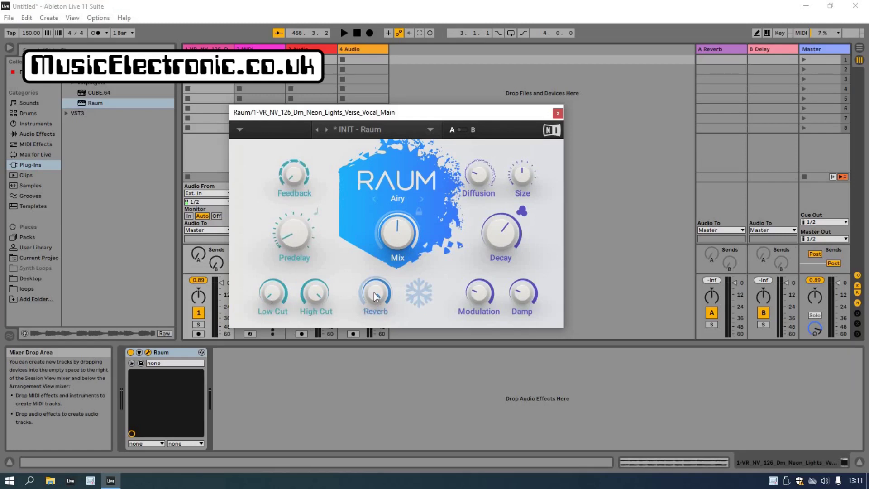
{"action": "mouse_move", "coordinate": [511, 246]}
Load Raum's Konzert Raum factory preset and play the vocal clip through it
{"action": "left_click", "coordinate": [426, 131]}
{"action": "mouse_move", "coordinate": [392, 151]}
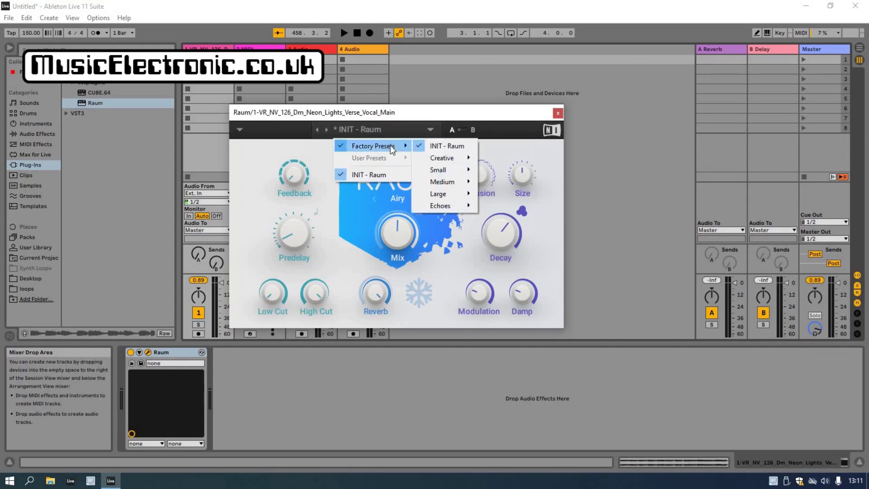
{"action": "mouse_move", "coordinate": [457, 169]}
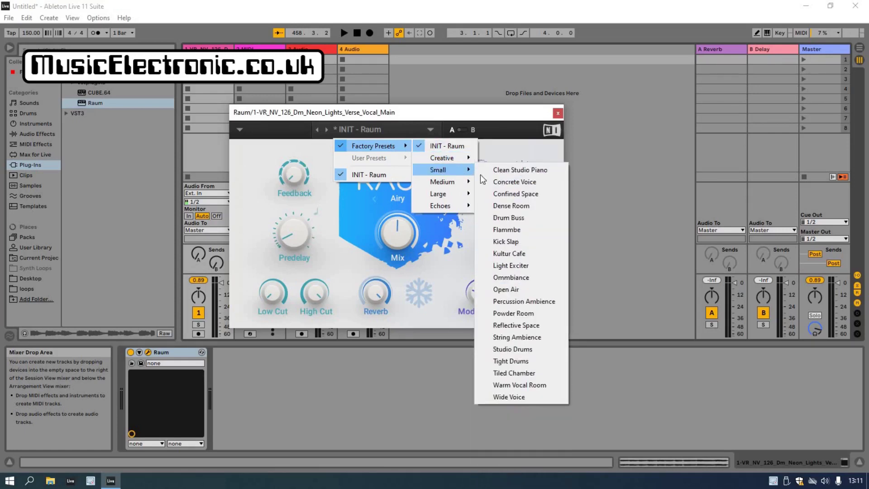
{"action": "mouse_move", "coordinate": [439, 194]}
{"action": "left_click", "coordinate": [516, 349]}
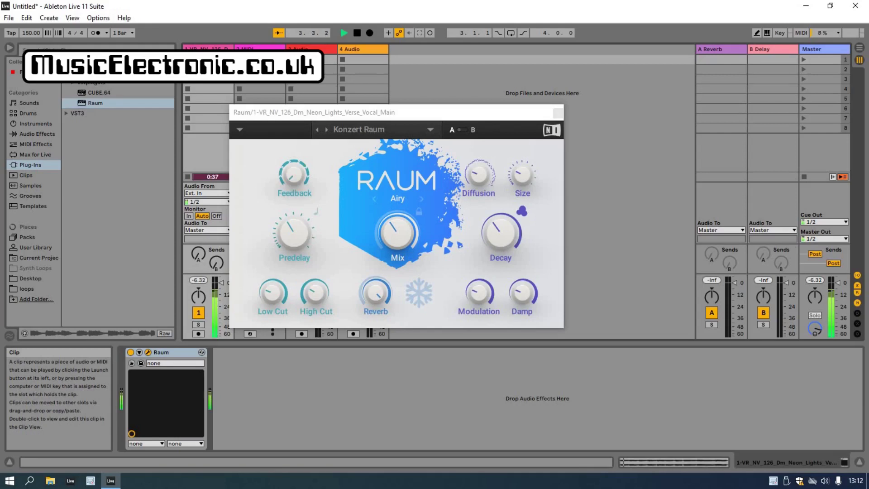
Set Raum's mix to 46.0% and toggle the reverb freeze on and off
{"action": "mouse_move", "coordinate": [392, 232]}
{"action": "mouse_move", "coordinate": [393, 232]}
{"action": "left_mouse_down"}
{"action": "mouse_move", "coordinate": [393, 261]}
{"action": "mouse_move", "coordinate": [393, 231]}
{"action": "left_mouse_up"}
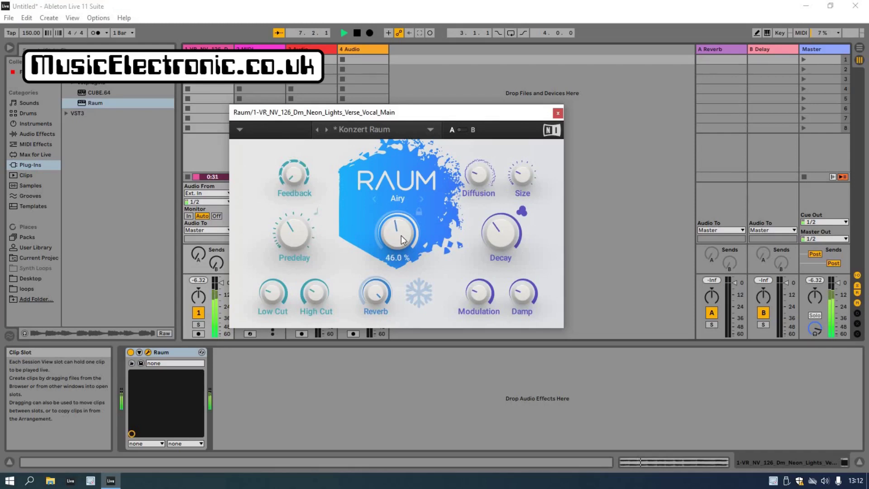
{"action": "left_click", "coordinate": [418, 295]}
{"action": "left_click", "coordinate": [417, 295]}
Audition the Creative factory presets Cosmic Paranoia, Dark Sister, Drone Delight and Guitar Reverse on the vocal
{"action": "left_click", "coordinate": [426, 129]}
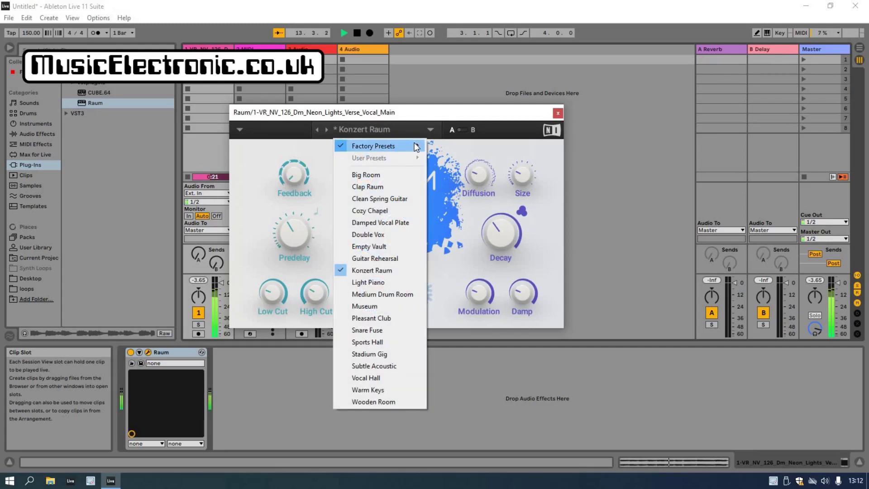
{"action": "mouse_move", "coordinate": [424, 148]}
{"action": "mouse_move", "coordinate": [459, 158]}
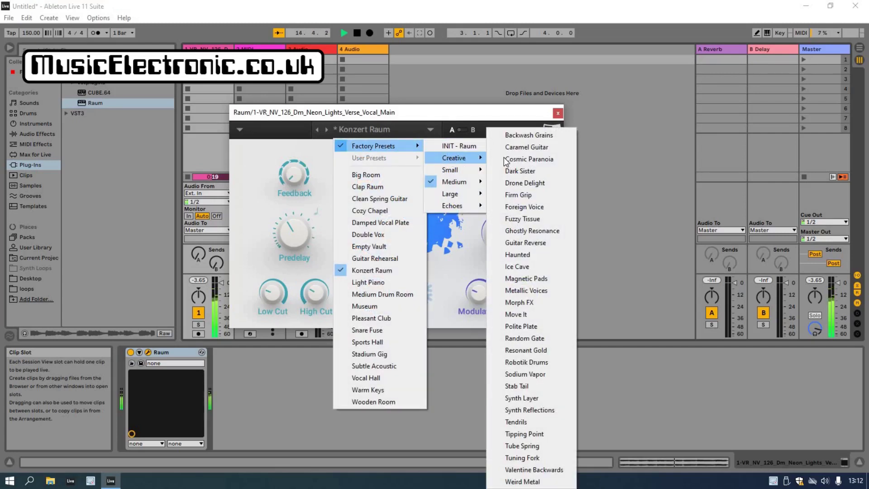
{"action": "left_click", "coordinate": [504, 160]}
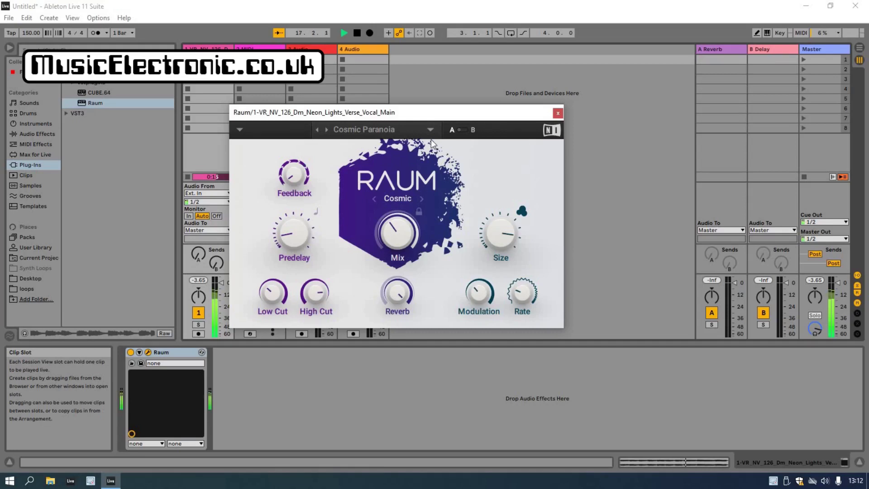
{"action": "left_click", "coordinate": [327, 130]}
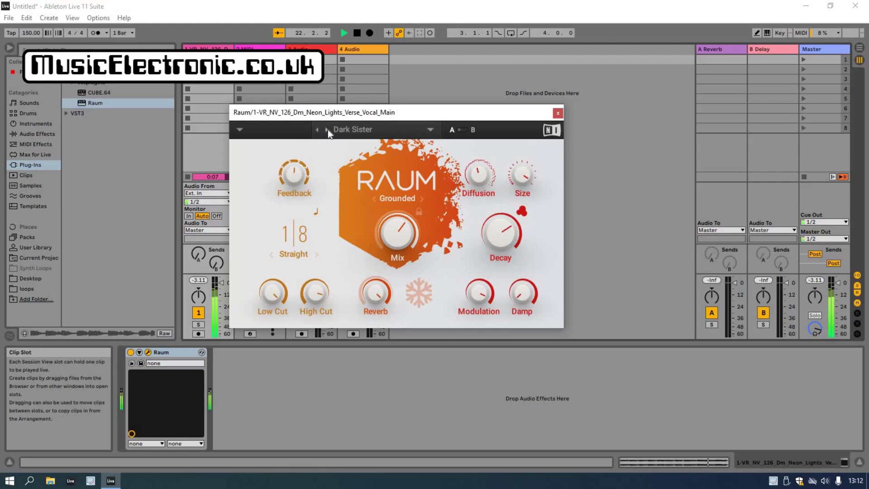
{"action": "left_click", "coordinate": [327, 129]}
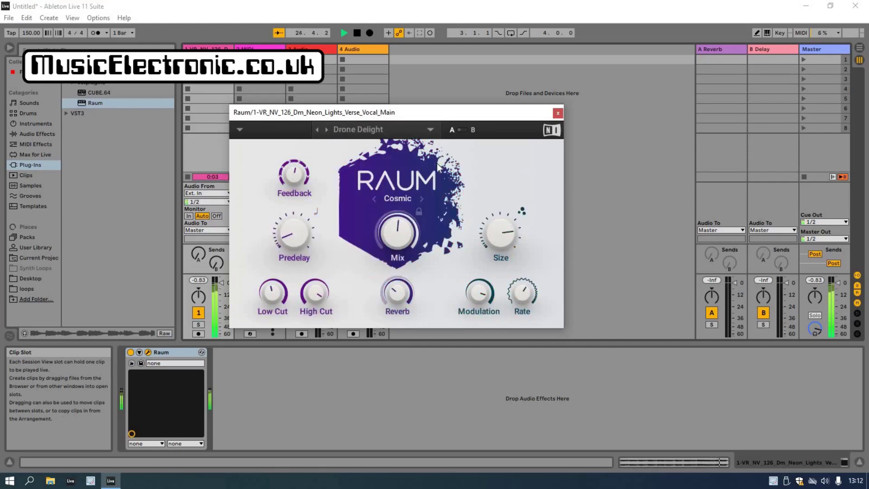
{"action": "left_click", "coordinate": [429, 132]}
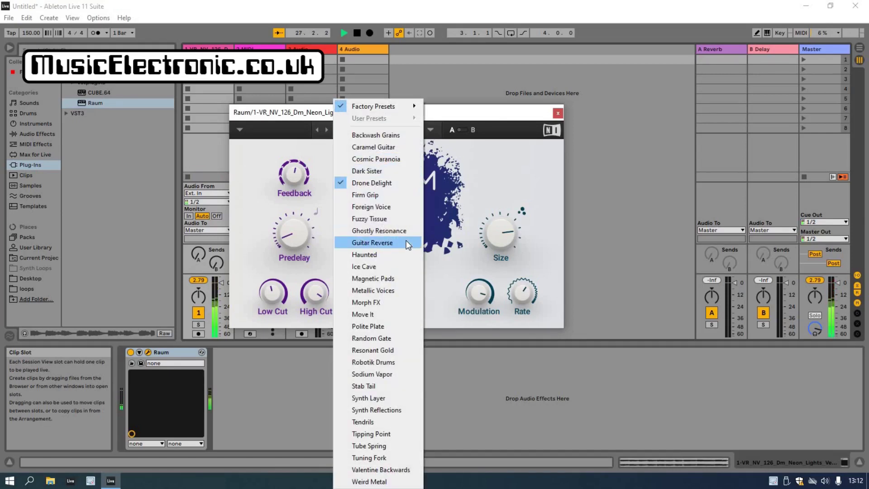
{"action": "left_click", "coordinate": [406, 242]}
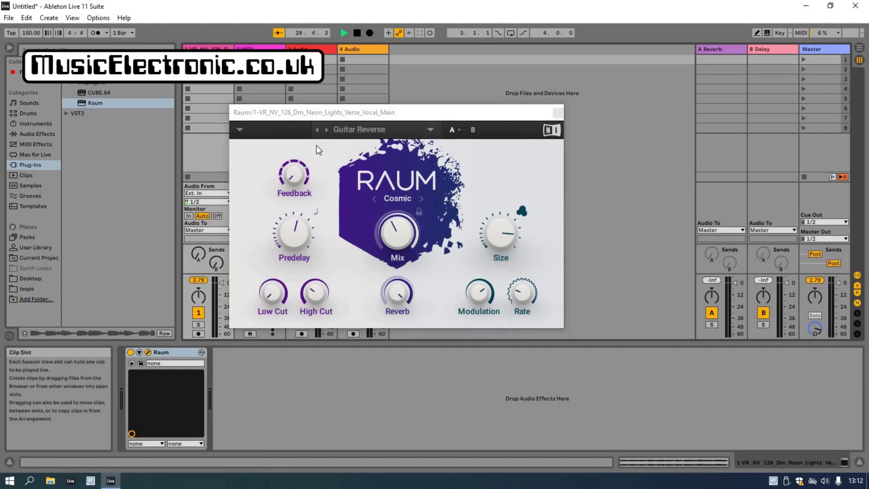
Load the Ballad Vox preset from the Echoes factory presets and raise its mix
{"action": "left_click", "coordinate": [431, 130]}
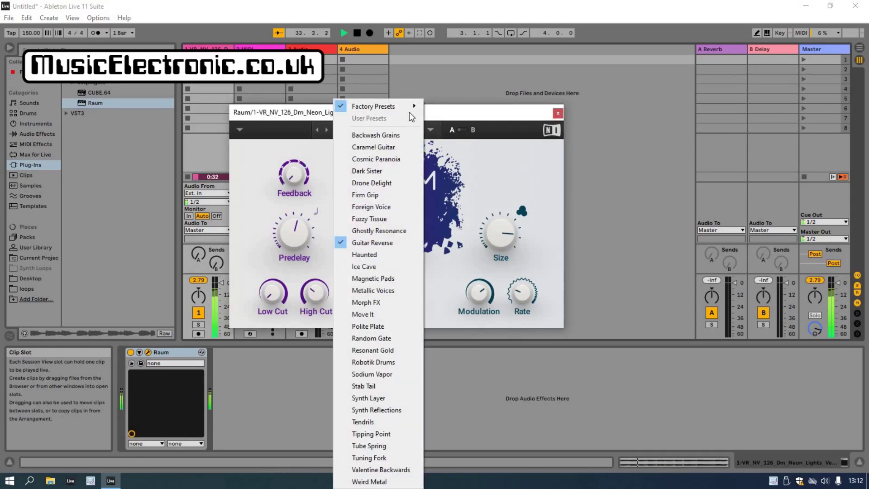
{"action": "mouse_move", "coordinate": [417, 108]}
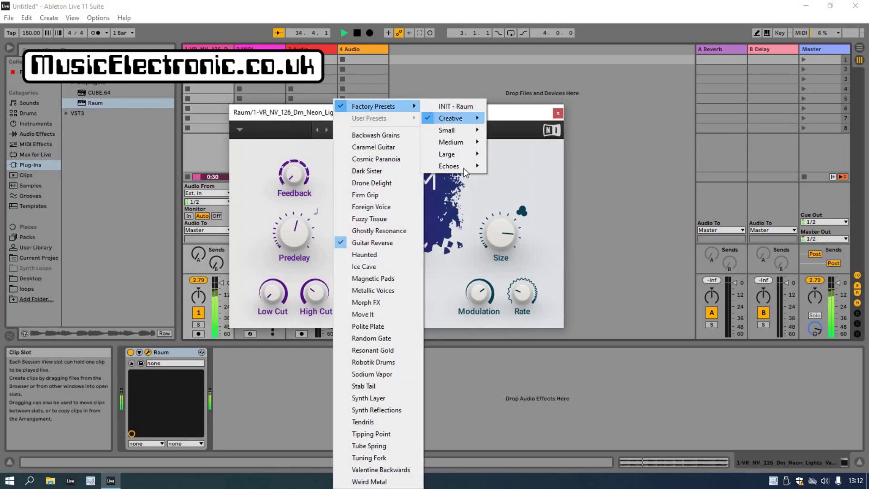
{"action": "left_click", "coordinate": [498, 166]}
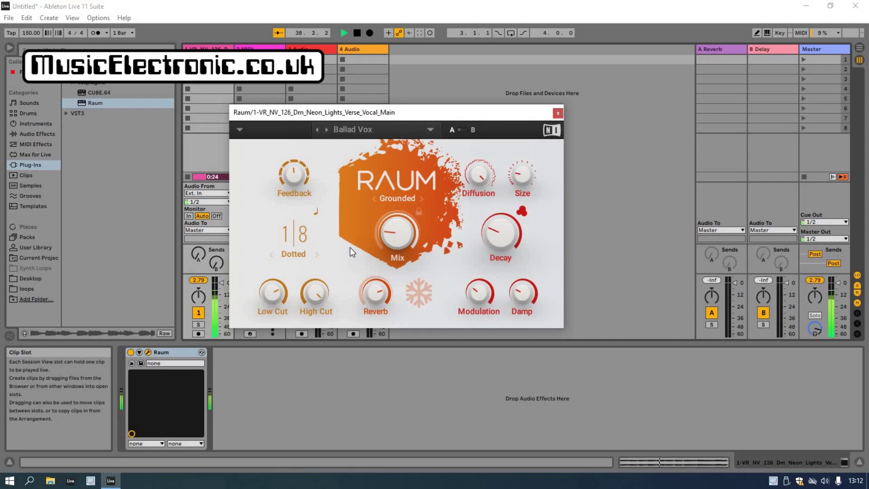
{"action": "mouse_move", "coordinate": [399, 235]}
{"action": "left_click_drag", "start_coordinate": [399, 235], "coordinate": [399, 223]}
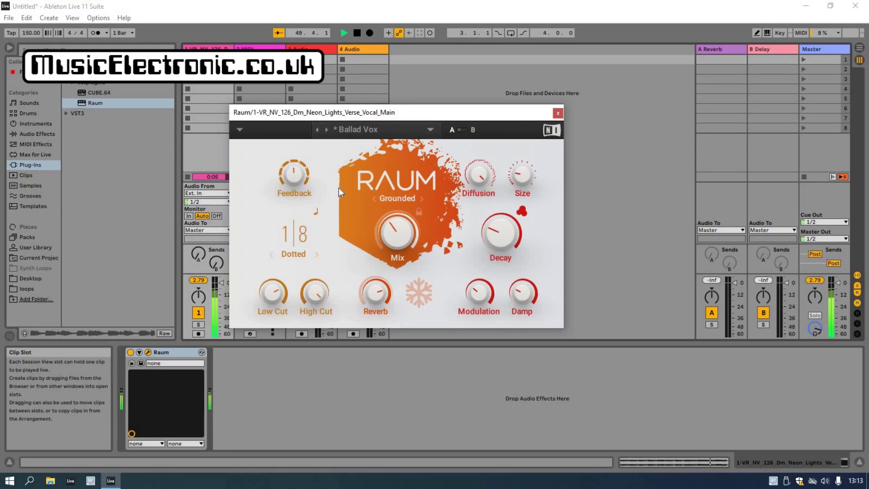
Step through the Echoes presets from Basic Quarters past Guitar Bearhunter, relaunching the vocal clip to audition them
{"action": "left_click", "coordinate": [327, 129]}
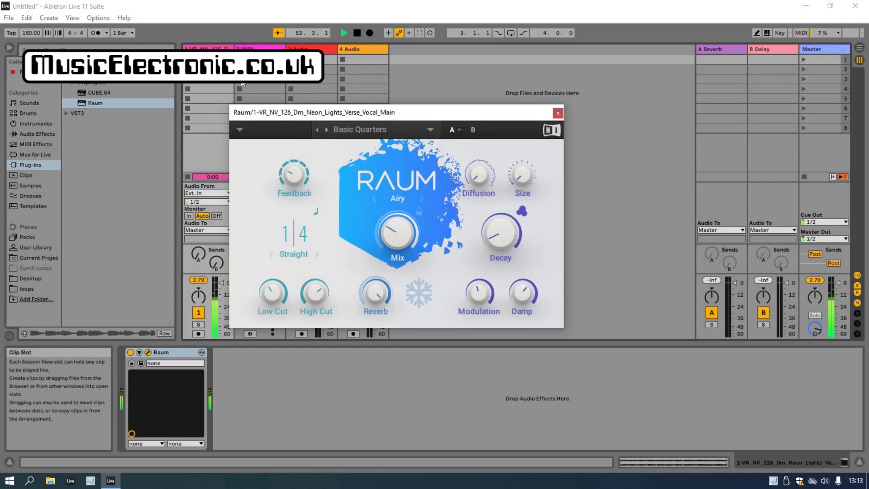
{"action": "left_click", "coordinate": [188, 69]}
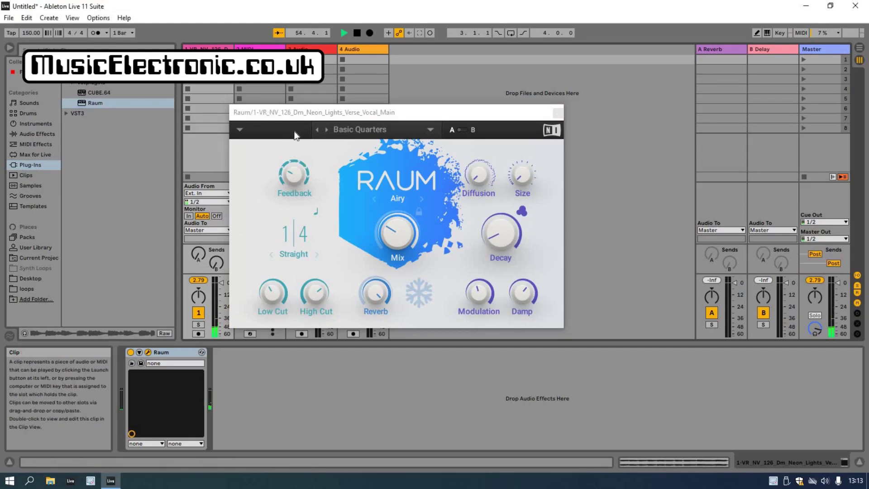
{"action": "left_click", "coordinate": [326, 130]}
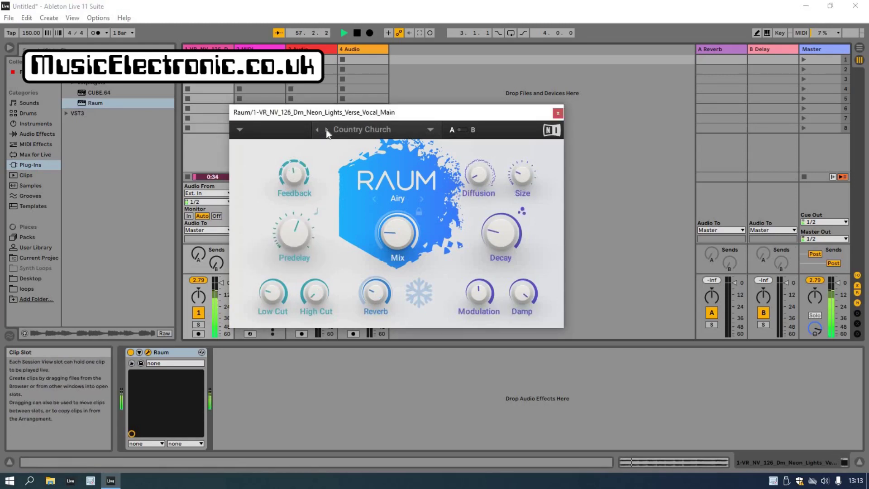
{"action": "left_click", "coordinate": [326, 129]}
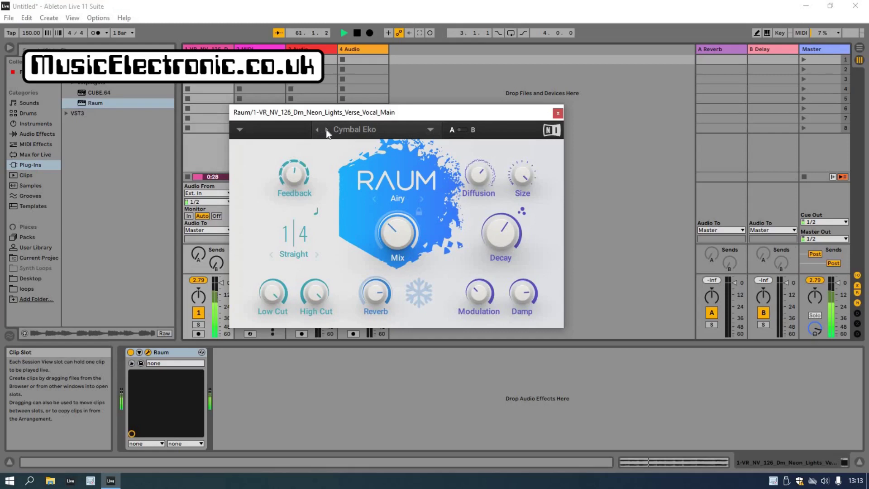
{"action": "left_click", "coordinate": [326, 129]}
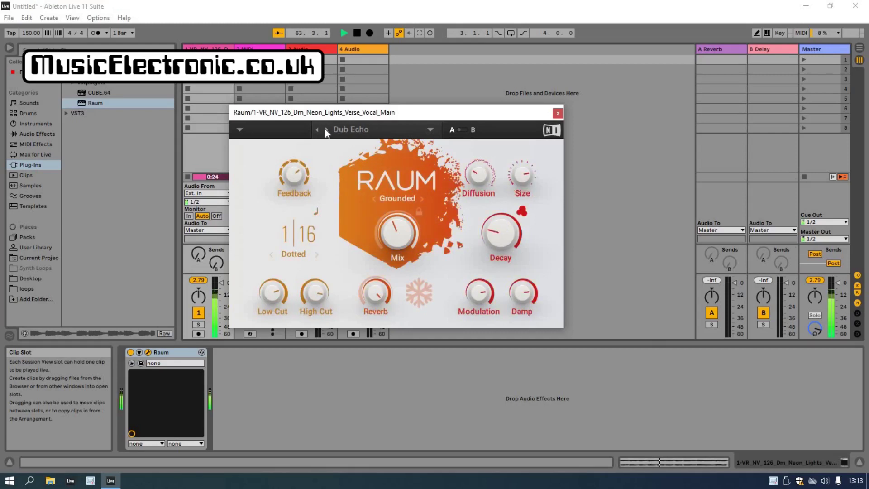
{"action": "left_click", "coordinate": [326, 129]}
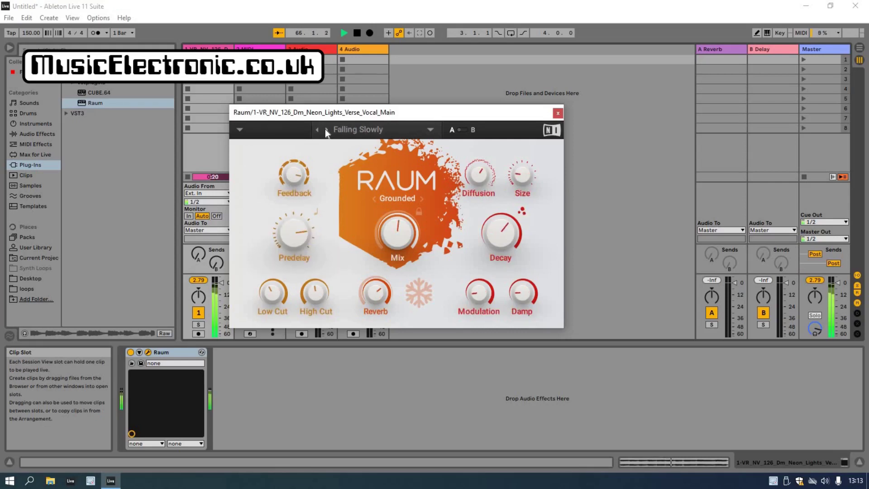
{"action": "left_click", "coordinate": [326, 129]}
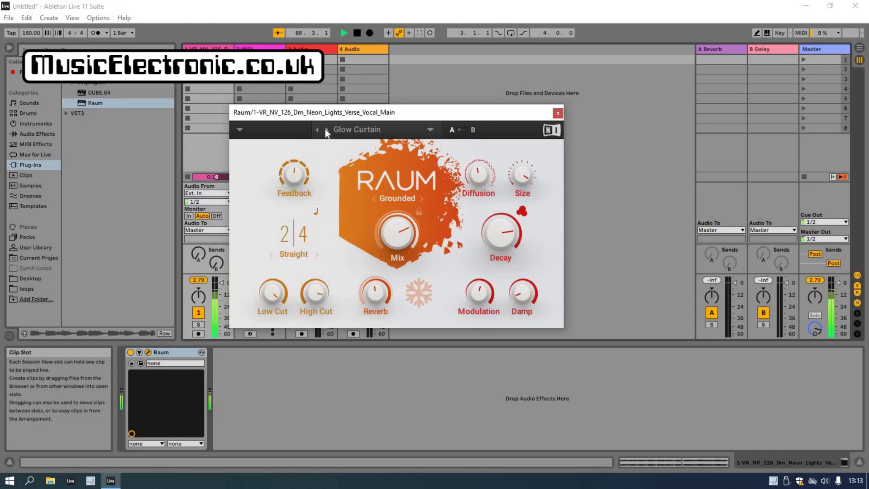
{"action": "left_click", "coordinate": [326, 129]}
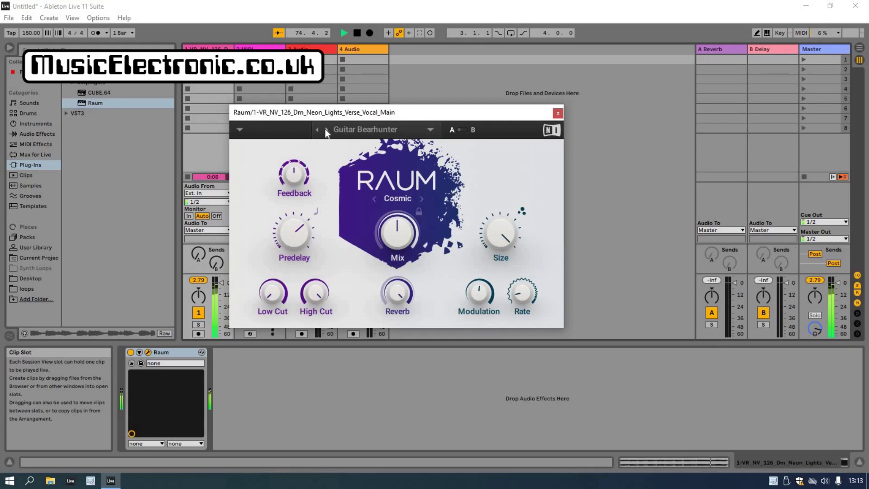
{"action": "left_click", "coordinate": [325, 129]}
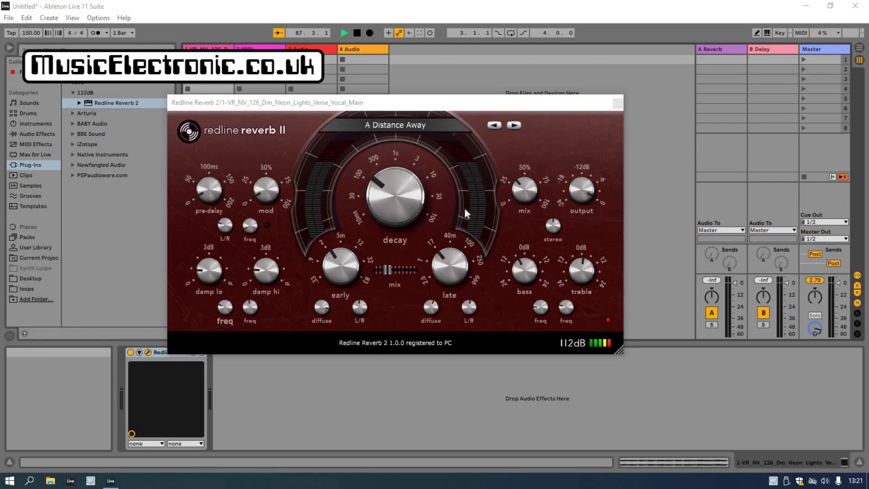
Look through Redline Reverb 2's factory preset banks and close the list without choosing one
{"action": "left_click", "coordinate": [434, 125]}
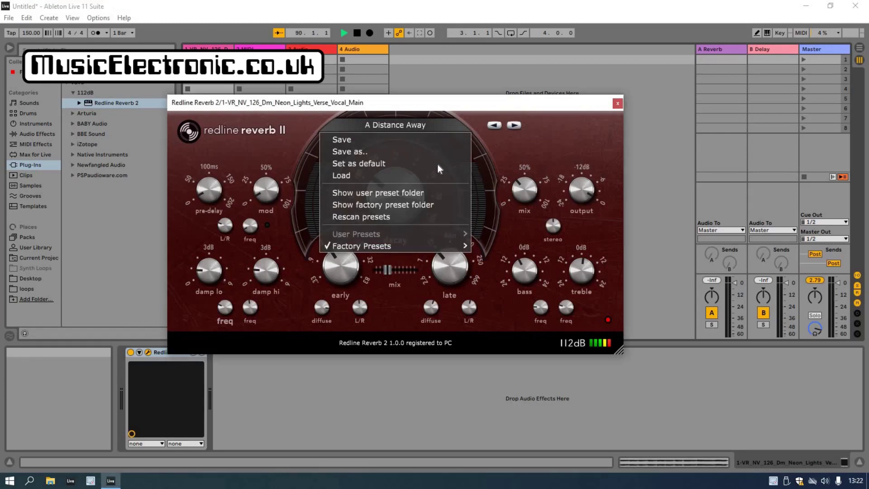
{"action": "mouse_move", "coordinate": [435, 245]}
{"action": "mouse_move", "coordinate": [494, 247]}
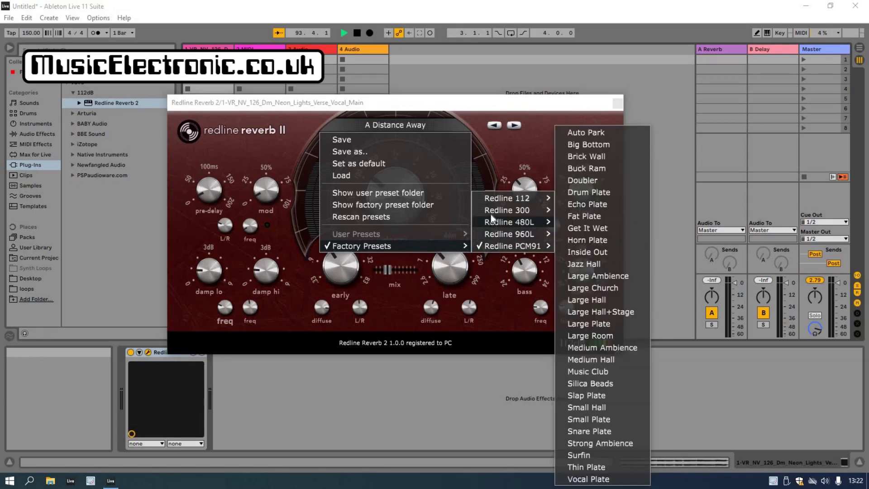
{"action": "key", "text": "Escape"}
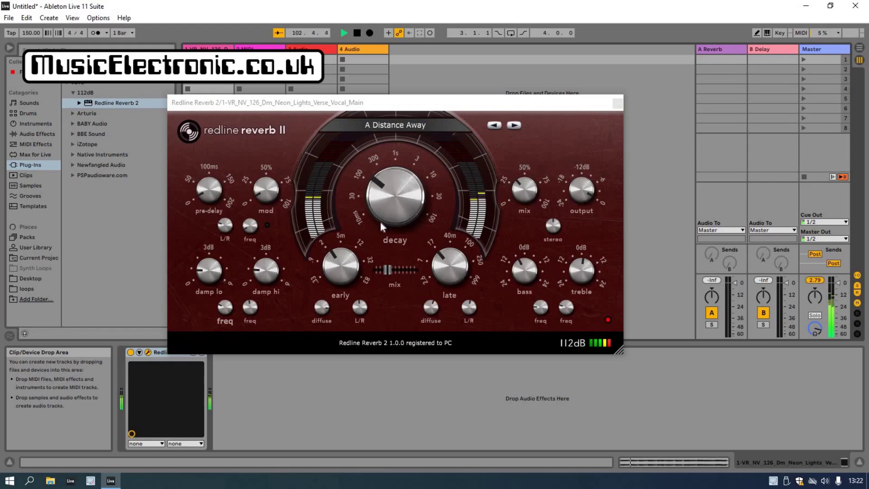
Audition the Redline presets from Abbey Piano Hall through Classic Chapel on the vocal, lengthening the decay on Abbey Piano Hall
{"action": "left_click", "coordinate": [512, 124]}
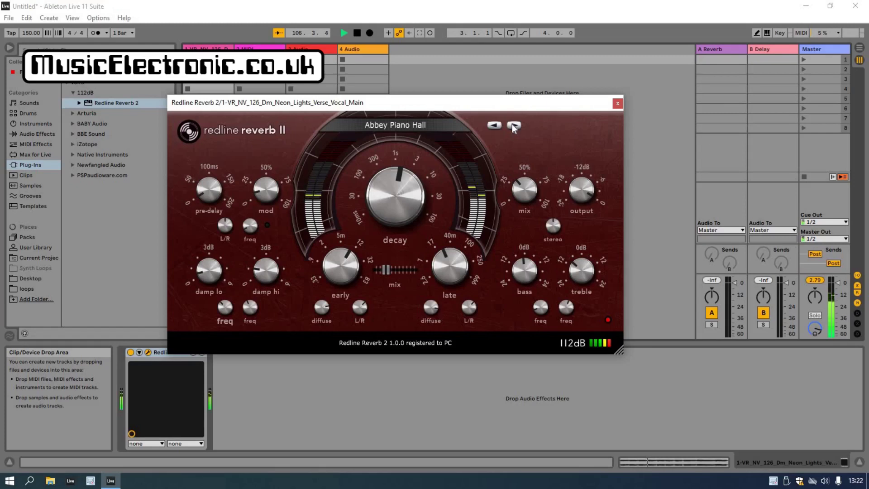
{"action": "mouse_move", "coordinate": [407, 177]}
{"action": "left_mouse_down"}
{"action": "mouse_move", "coordinate": [401, 159]}
{"action": "mouse_move", "coordinate": [412, 173]}
{"action": "left_mouse_up"}
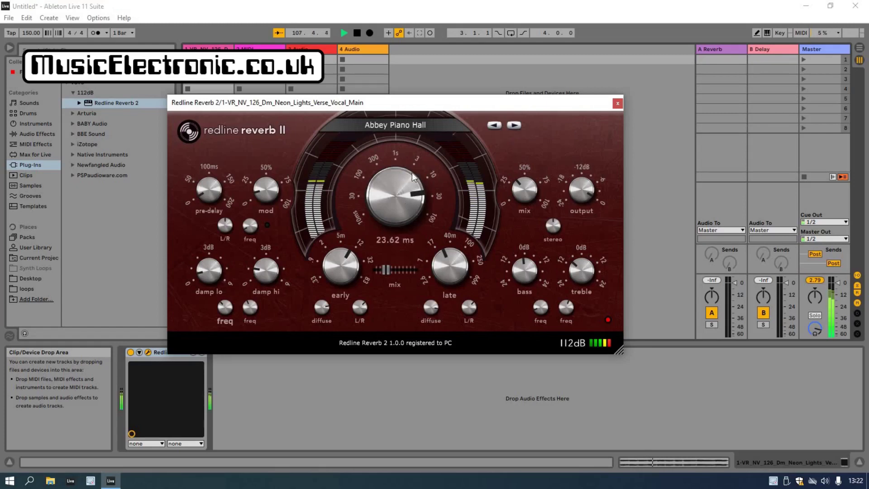
{"action": "left_click", "coordinate": [512, 125]}
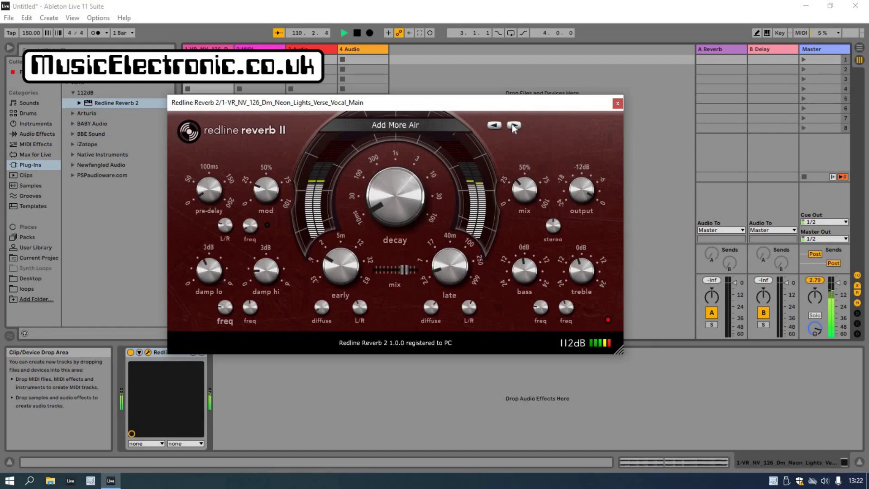
{"action": "left_click", "coordinate": [513, 125]}
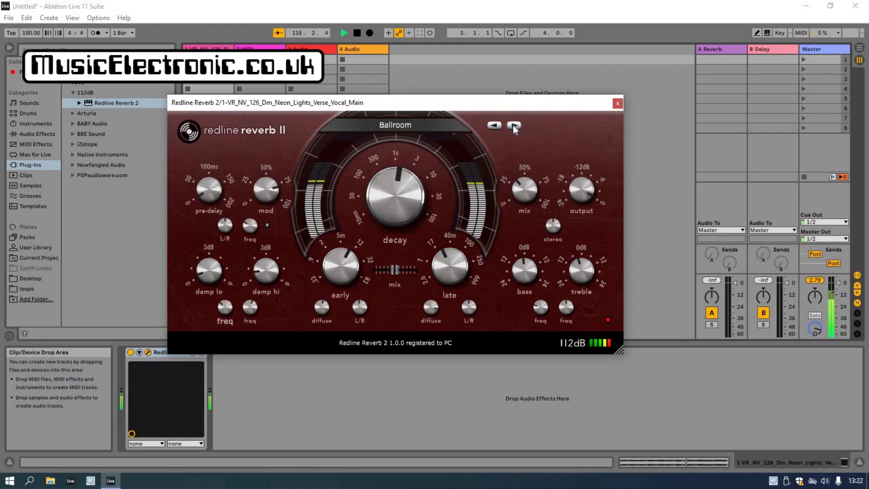
{"action": "left_click", "coordinate": [513, 125]}
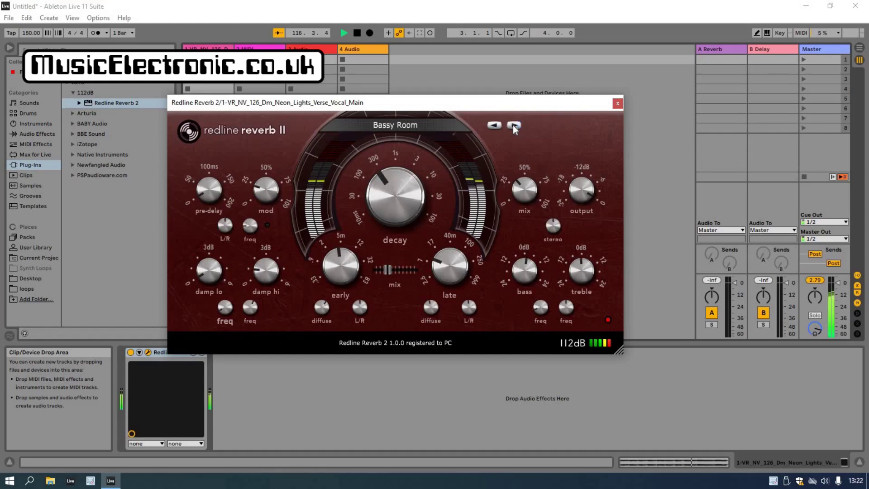
{"action": "left_click", "coordinate": [513, 125]}
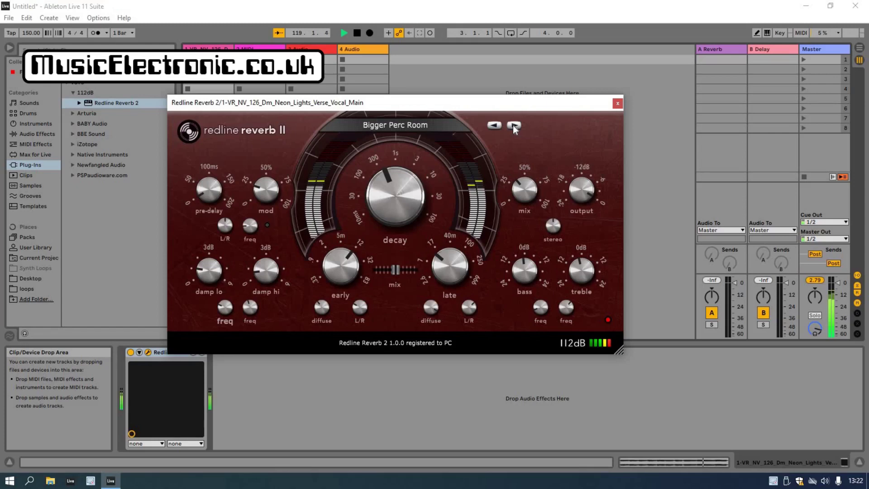
{"action": "left_click", "coordinate": [513, 125]}
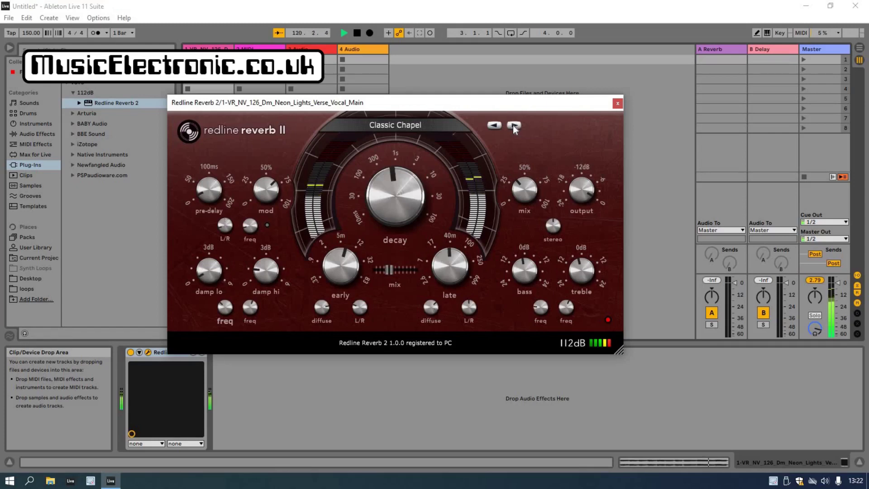
{"action": "mouse_move", "coordinate": [400, 153]}
{"action": "scroll", "coordinate": [400, 149], "scroll_direction": "up", "scroll_amount": 5}
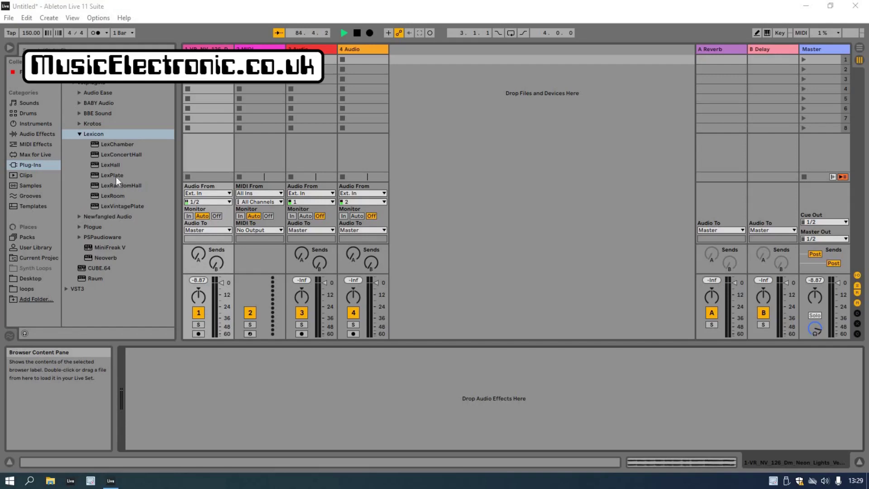
Add Lexicon's LexHall to the vocal track and choose its Small Spaces preset category
{"action": "left_click_drag", "start_coordinate": [109, 165], "coordinate": [209, 121]}
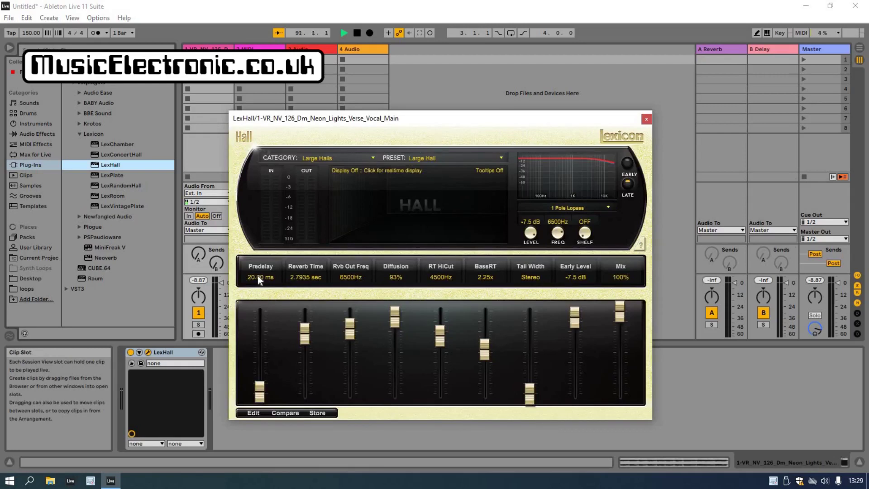
{"action": "left_click", "coordinate": [442, 156]}
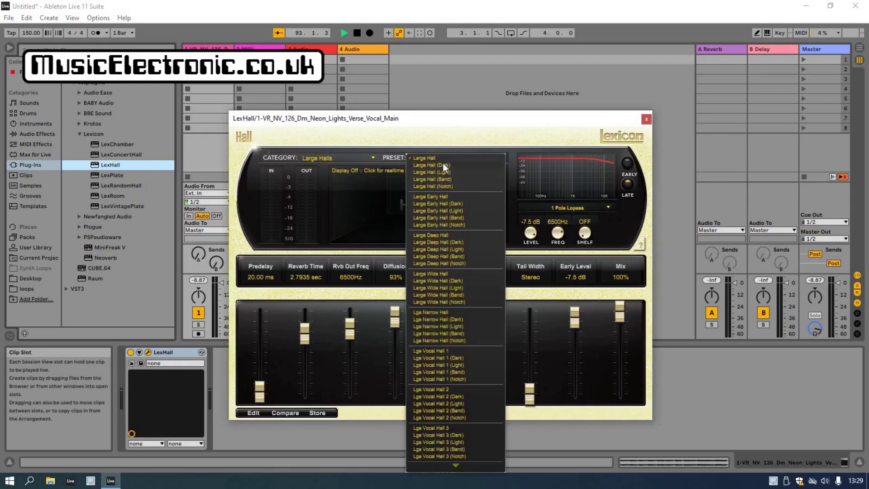
{"action": "left_click", "coordinate": [443, 157]}
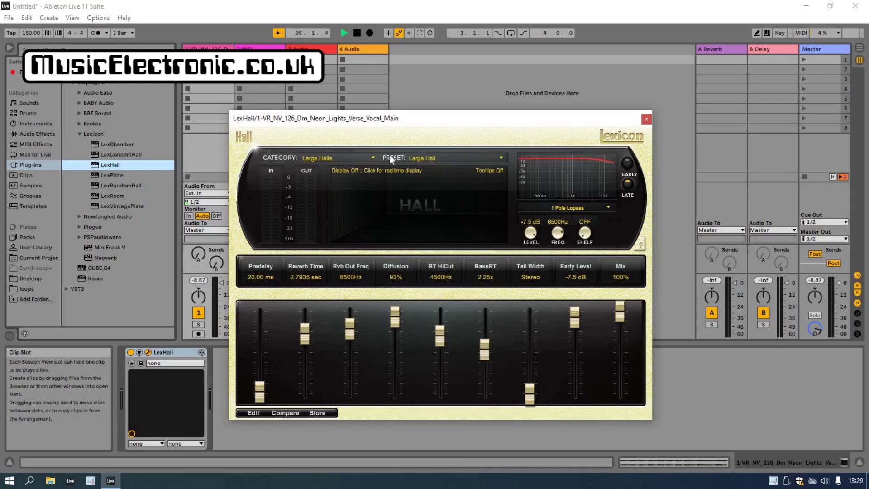
{"action": "left_click", "coordinate": [373, 158]}
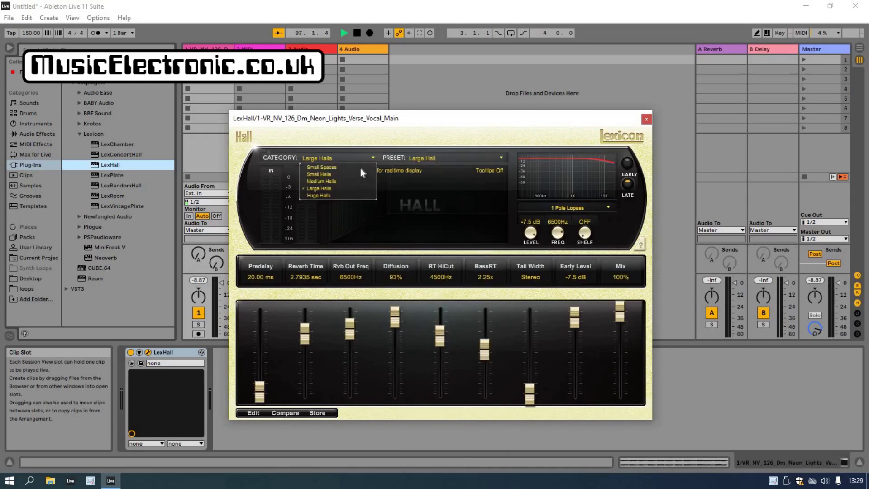
{"action": "left_click", "coordinate": [360, 167]}
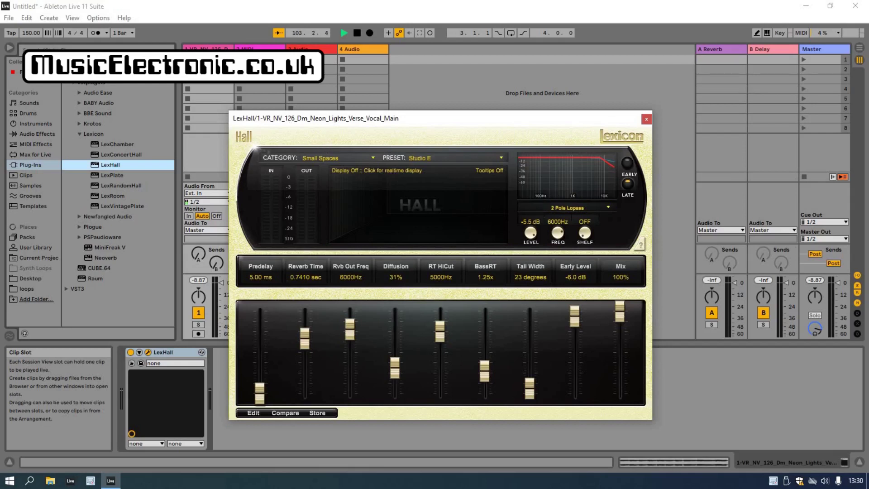
Play the vocal clip through LexHall with the mix at 49% and the Studio F (Dark) preset loaded
{"action": "left_click", "coordinate": [188, 60]}
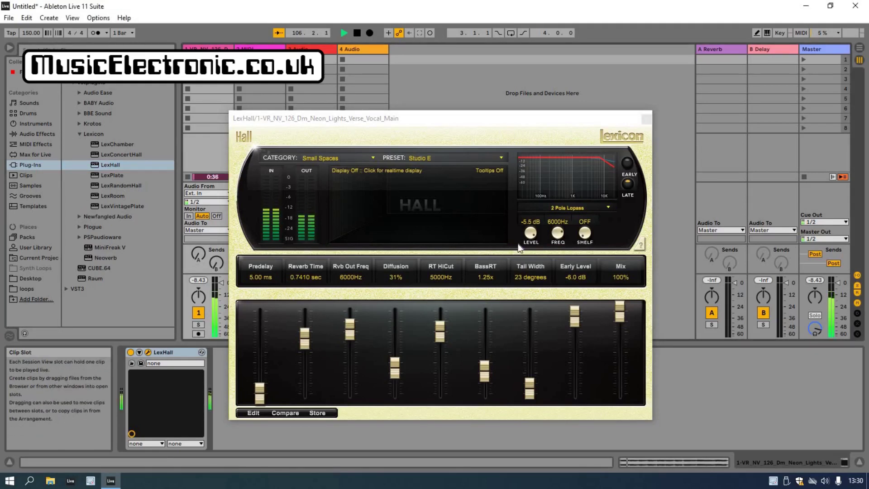
{"action": "left_click_drag", "start_coordinate": [621, 316], "coordinate": [623, 349]}
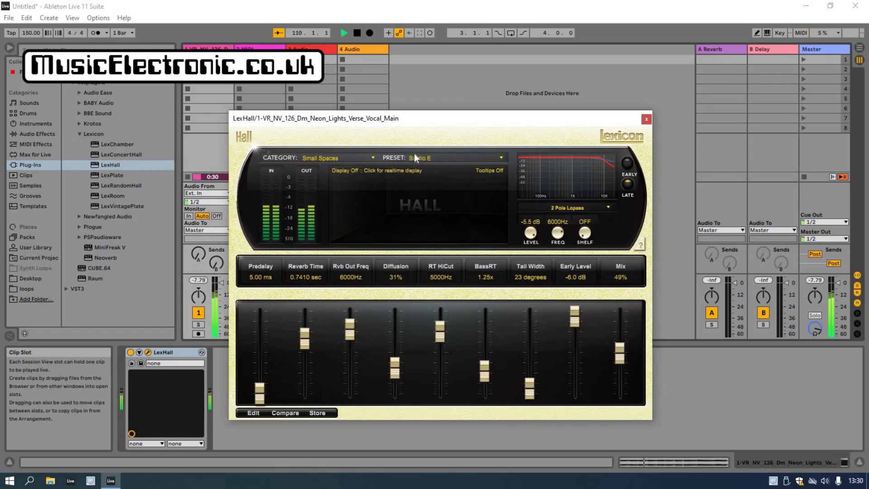
{"action": "left_click", "coordinate": [500, 157]}
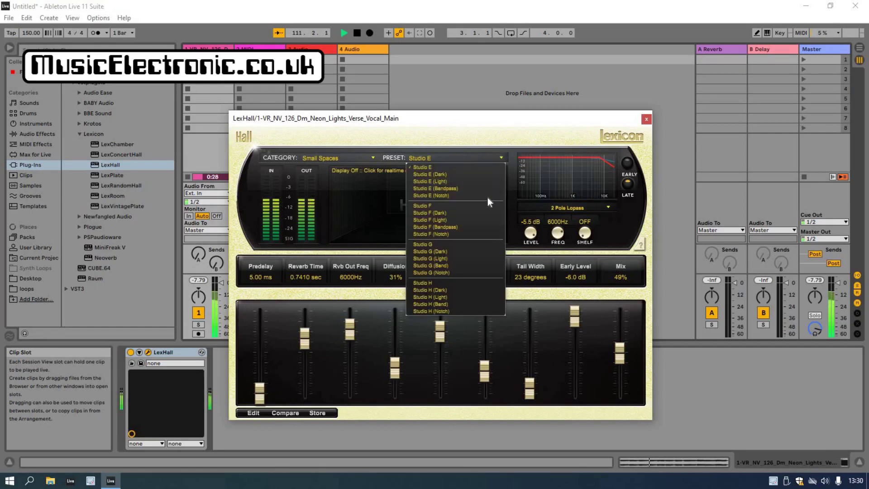
{"action": "left_click", "coordinate": [487, 211]}
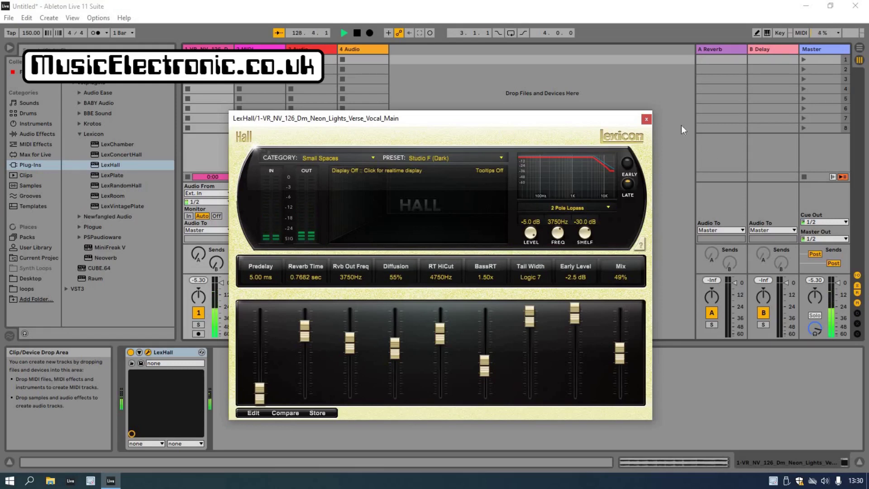
Replace LexHall with LexVintagePlate on the vocal track and reposition its plug-in window
{"action": "left_click", "coordinate": [647, 119]}
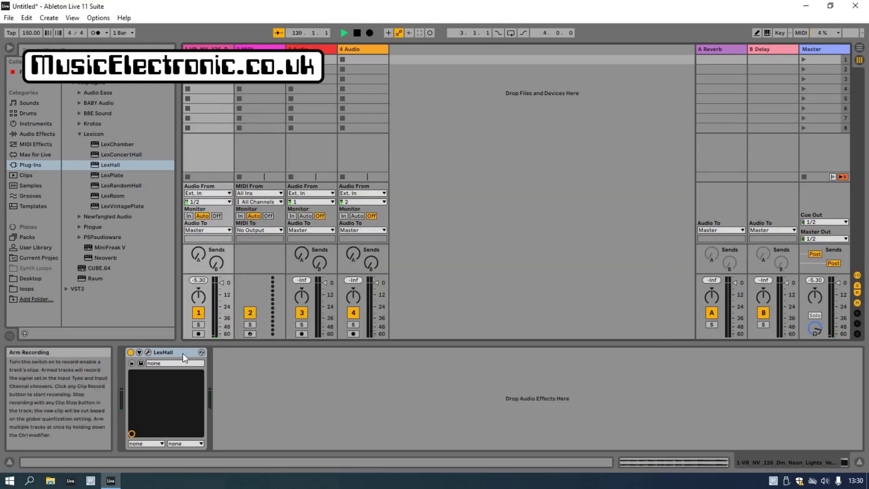
{"action": "left_click_drag", "start_coordinate": [181, 351], "coordinate": [200, 105]}
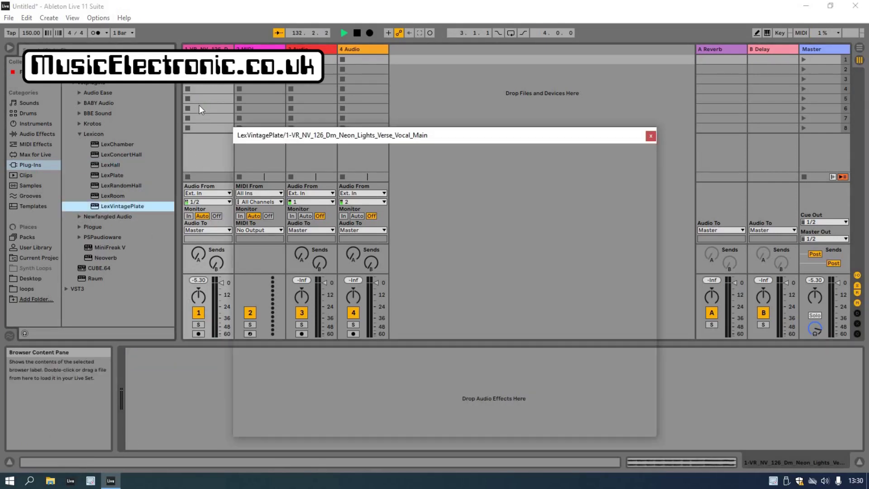
{"action": "left_click_drag", "start_coordinate": [495, 135], "coordinate": [496, 82]}
Play the vocal clip through Vintage Plate and set its mix to 49%
{"action": "left_click", "coordinate": [629, 307]}
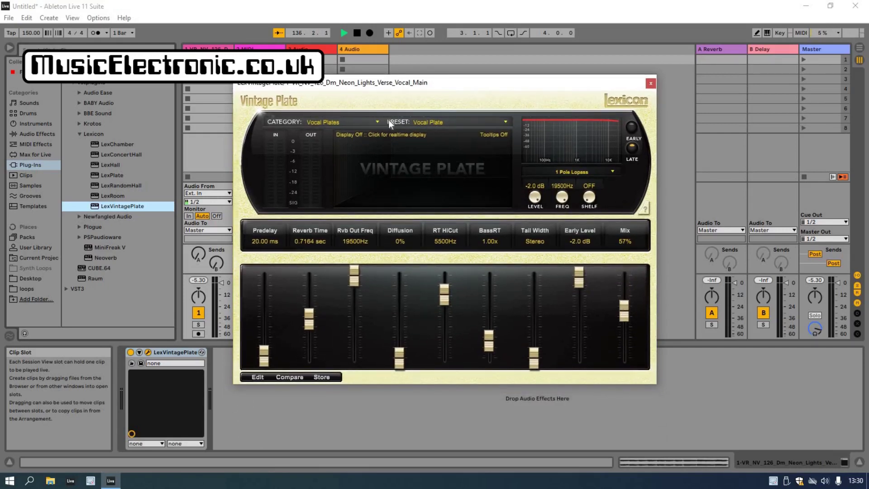
{"action": "left_click", "coordinate": [188, 59]}
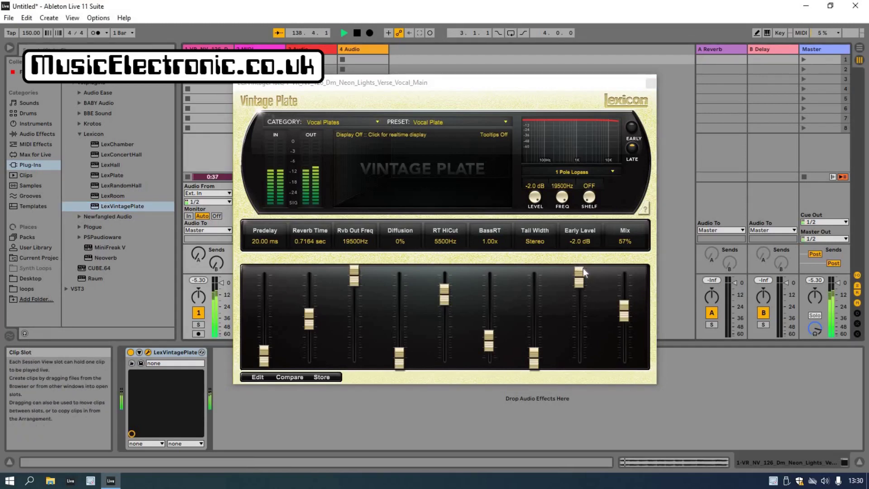
{"action": "left_click_drag", "start_coordinate": [624, 317], "coordinate": [624, 319]}
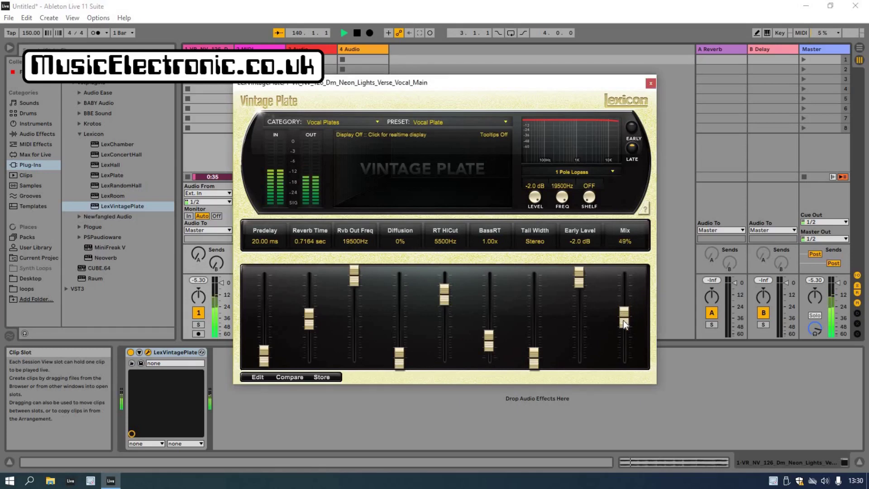
Load the Multi Vox preset in Vintage Plate and shorten its reverb time
{"action": "left_click", "coordinate": [504, 120]}
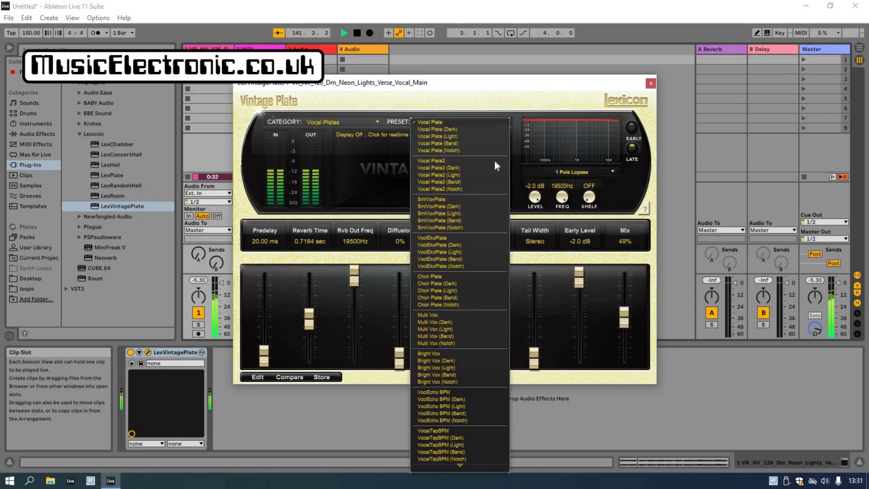
{"action": "left_click", "coordinate": [451, 314]}
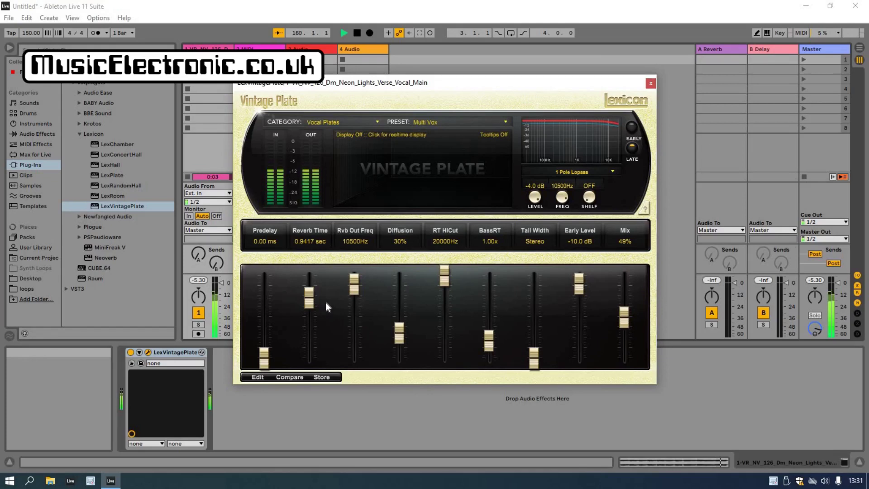
{"action": "left_click_drag", "start_coordinate": [308, 310], "coordinate": [308, 322]}
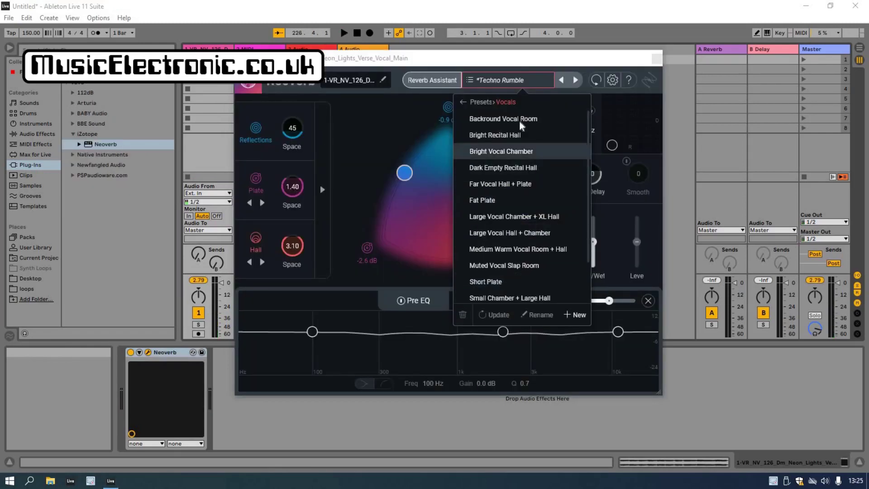
Browse the Vocals, All Purpose and Experimental preset categories in iZotope Neoverb
{"action": "scroll", "coordinate": [524, 198], "scroll_direction": "down", "scroll_amount": 1}
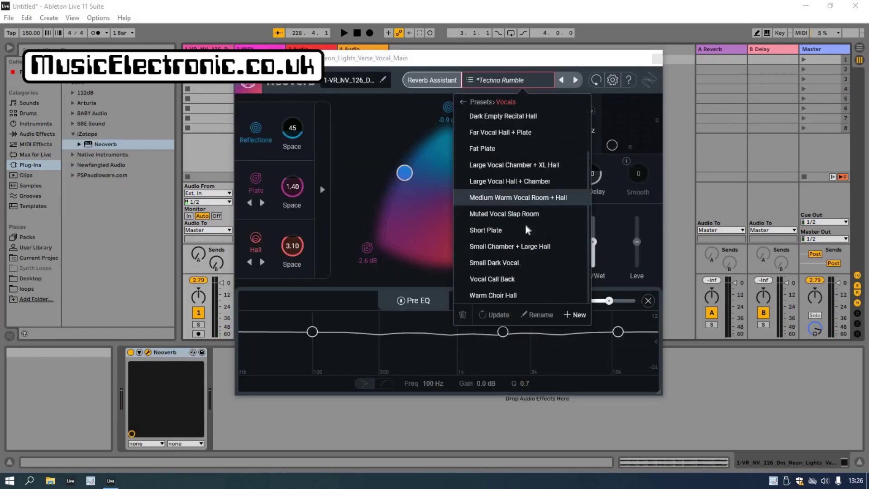
{"action": "scroll", "coordinate": [528, 233], "scroll_direction": "up", "scroll_amount": 1}
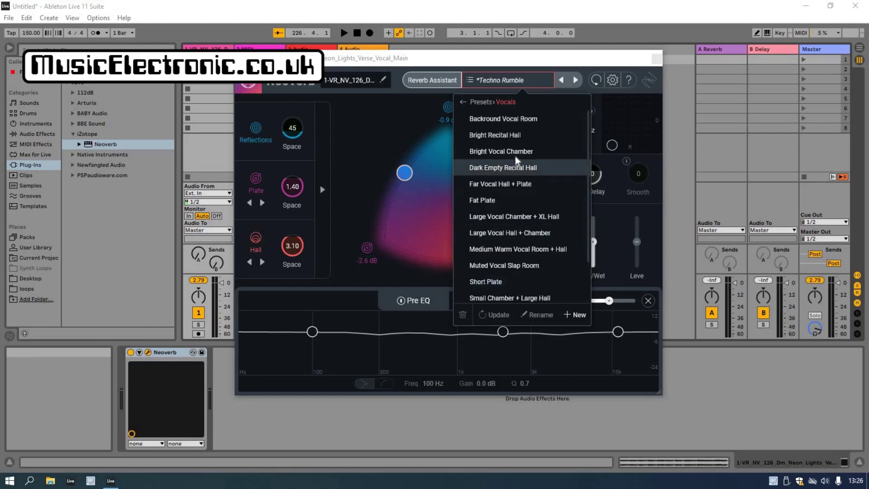
{"action": "left_click", "coordinate": [520, 84]}
{"action": "left_click", "coordinate": [520, 83]}
{"action": "left_click", "coordinate": [480, 102]}
{"action": "left_click", "coordinate": [485, 119]}
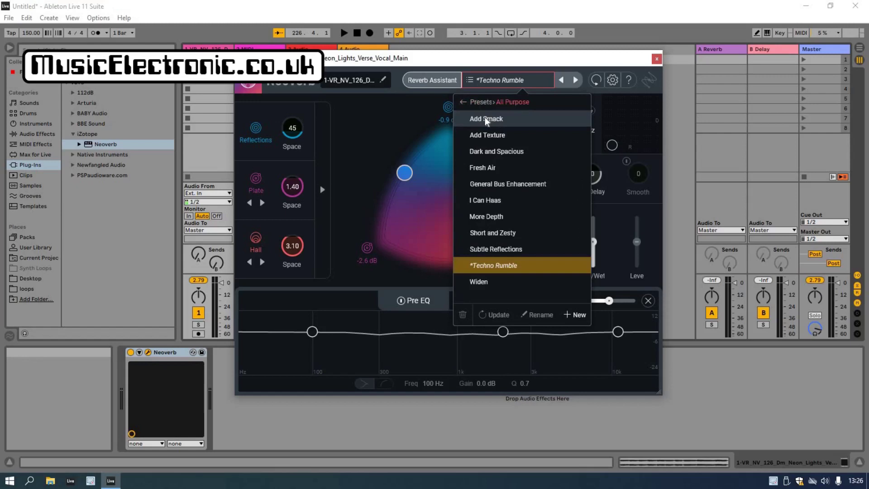
{"action": "left_click", "coordinate": [466, 103]}
{"action": "left_click", "coordinate": [500, 136]}
{"action": "scroll", "coordinate": [516, 181], "scroll_direction": "down", "scroll_amount": 2}
{"action": "scroll", "coordinate": [489, 145], "scroll_direction": "up", "scroll_amount": 1}
{"action": "scroll", "coordinate": [485, 142], "scroll_direction": "up", "scroll_amount": 3}
{"action": "left_click", "coordinate": [463, 102]}
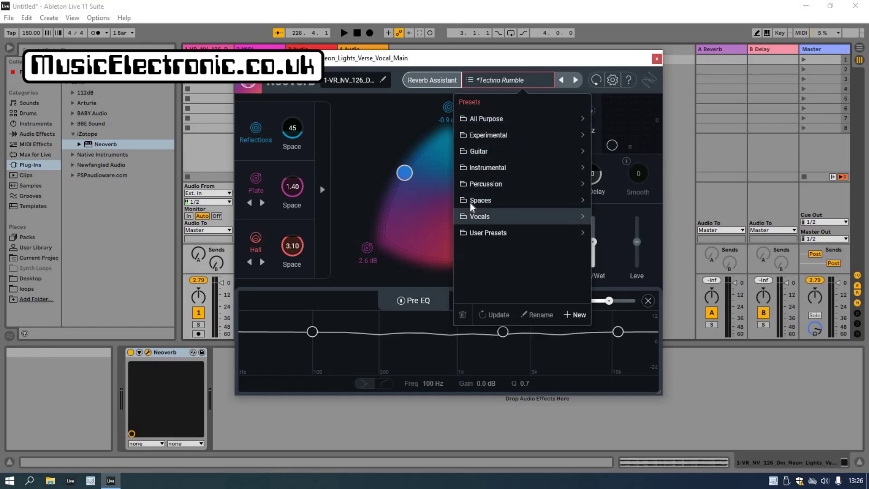
Load Neoverb's Fat Plate preset from the Vocals category and play the vocal clip
{"action": "left_click", "coordinate": [483, 218]}
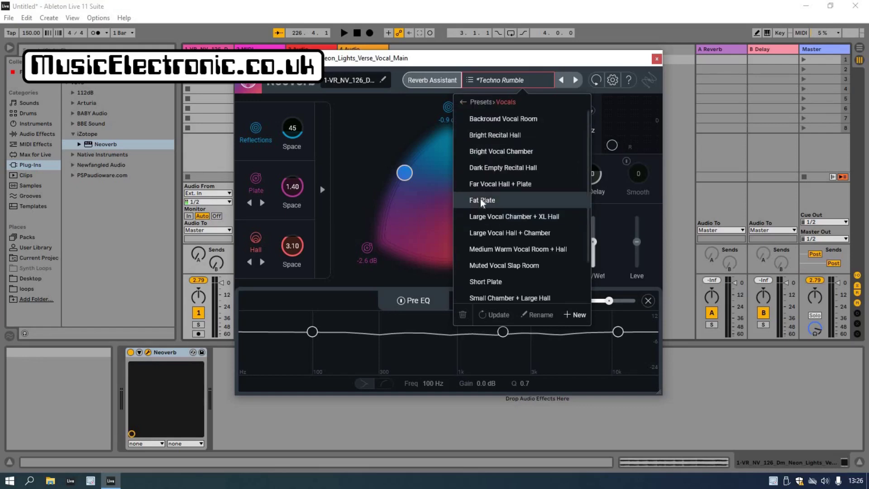
{"action": "left_click", "coordinate": [483, 200]}
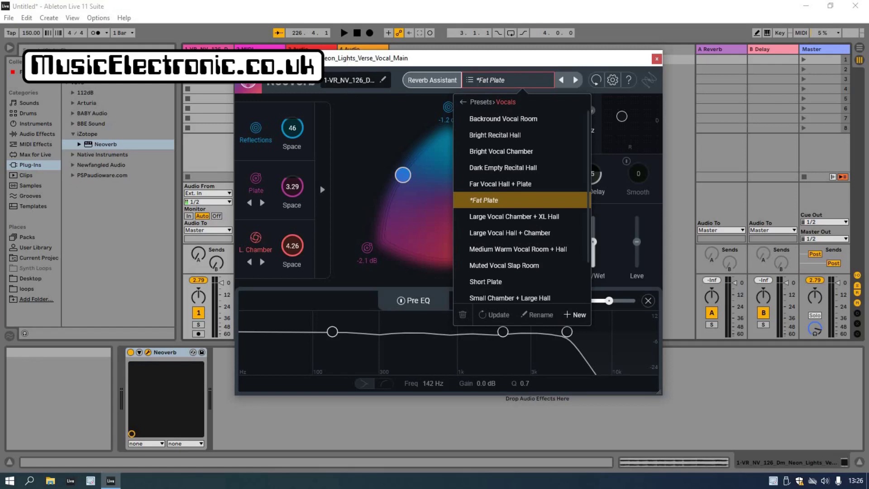
{"action": "left_click", "coordinate": [188, 176]}
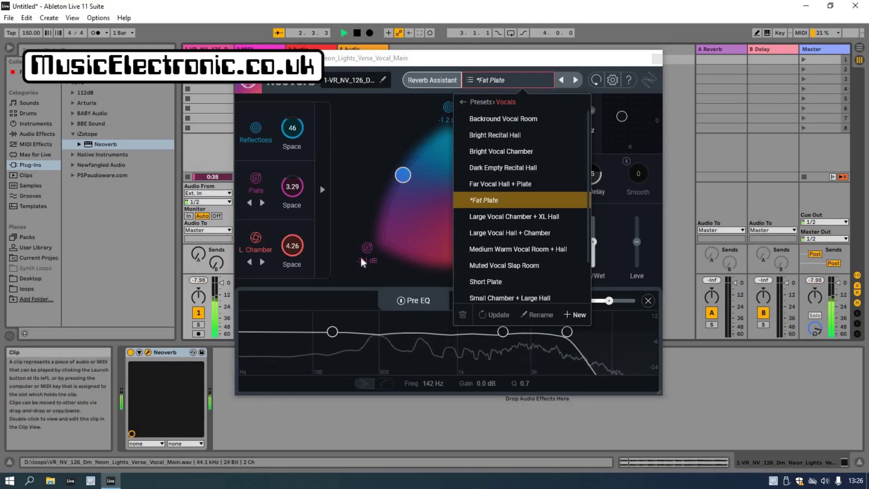
Close Neoverb's preset list, set the Pre EQ amount to 62% and slightly adjust the dry/wet mix during playback
{"action": "left_click", "coordinate": [344, 299]}
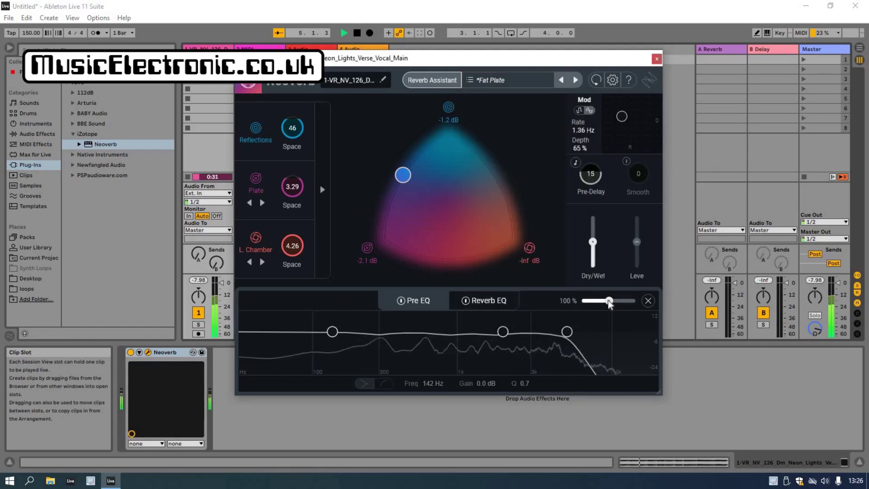
{"action": "left_click_drag", "start_coordinate": [609, 302], "coordinate": [596, 306]}
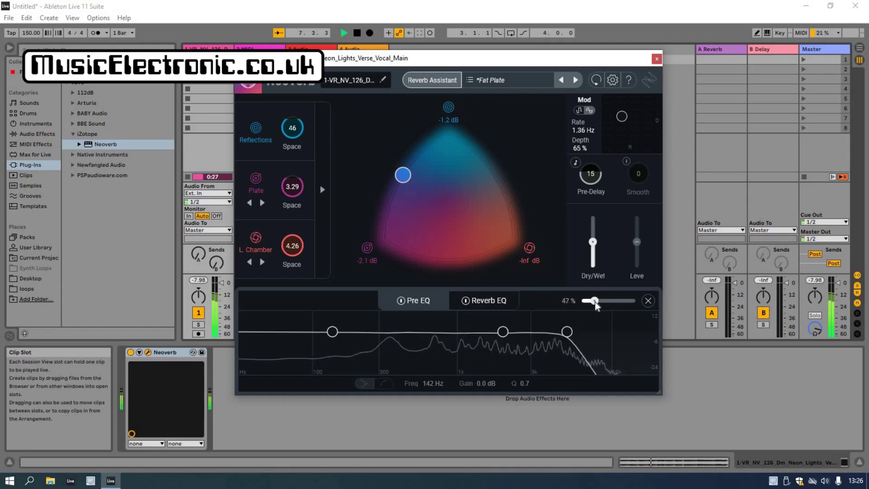
{"action": "scroll", "coordinate": [597, 305], "scroll_direction": "up", "scroll_amount": 10}
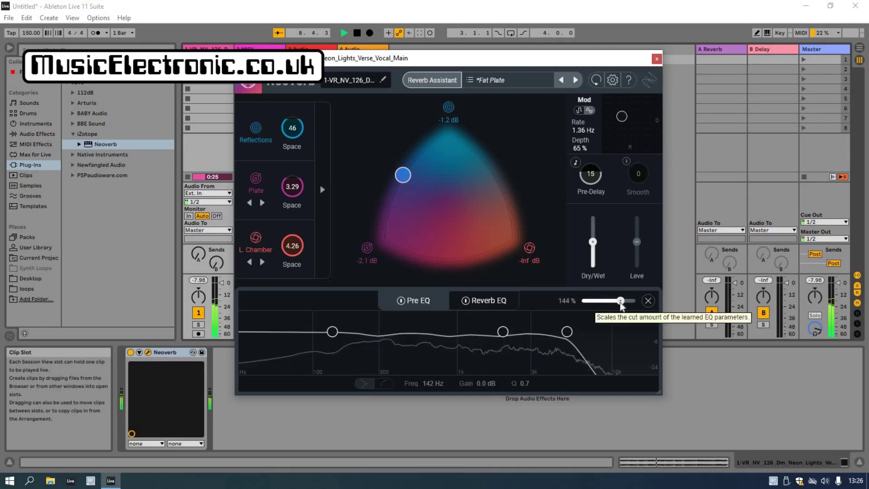
{"action": "scroll", "coordinate": [600, 310], "scroll_direction": "down", "scroll_amount": 8}
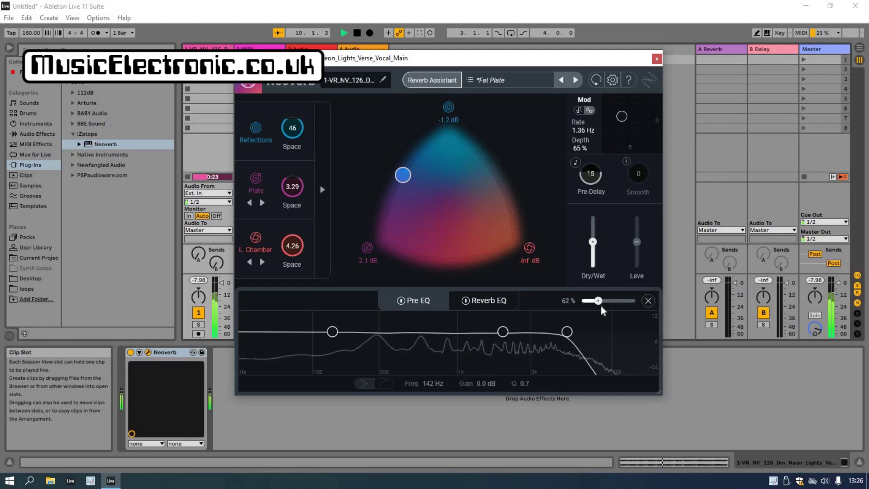
{"action": "mouse_move", "coordinate": [594, 244]}
{"action": "left_mouse_down"}
{"action": "mouse_move", "coordinate": [593, 253]}
{"action": "mouse_move", "coordinate": [593, 243]}
{"action": "left_mouse_up"}
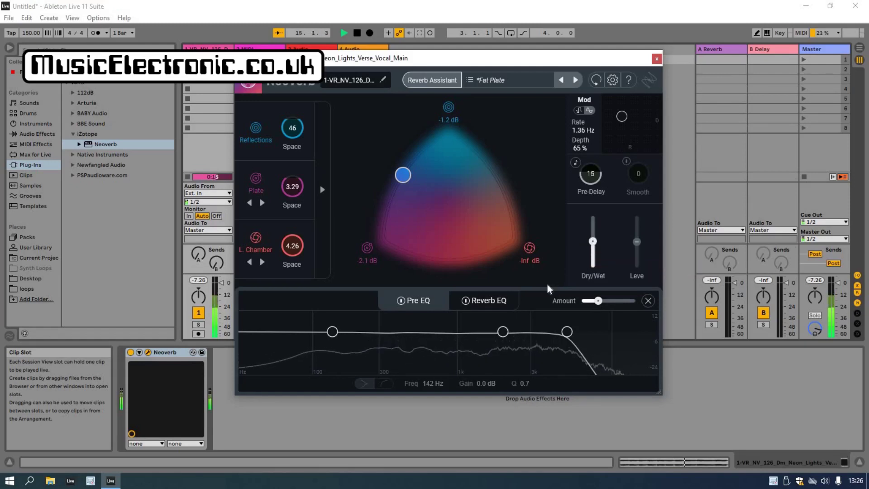
Audition Neoverb's Large Vocal Chamber + XL Hall and Large Vocal Hall + Chamber presets on the vocal, and stop playback
{"action": "left_click", "coordinate": [575, 80]}
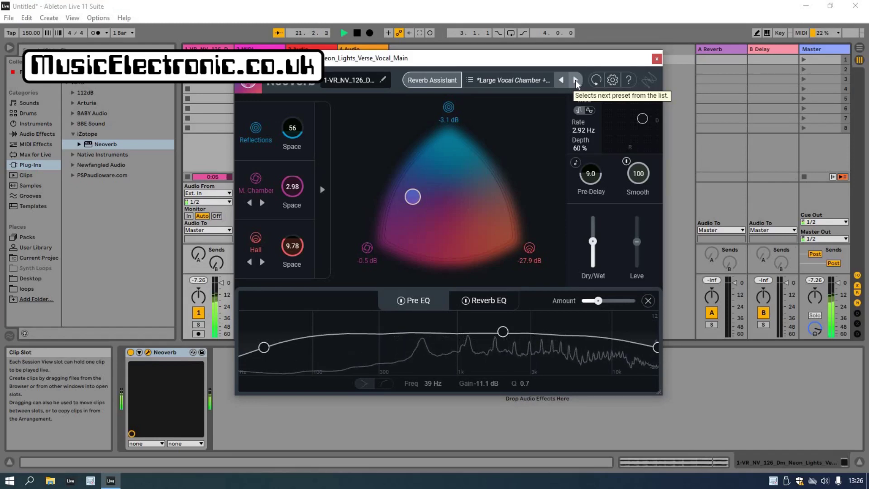
{"action": "left_click", "coordinate": [576, 81]}
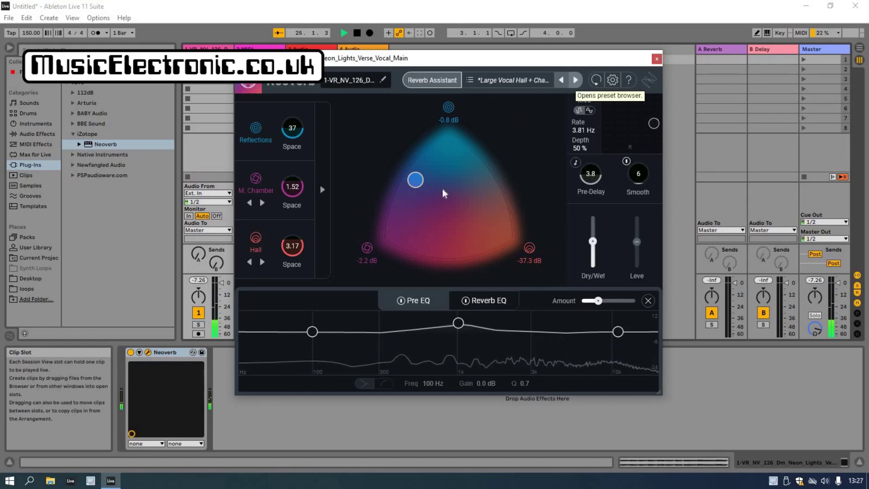
{"action": "left_click", "coordinate": [357, 33]}
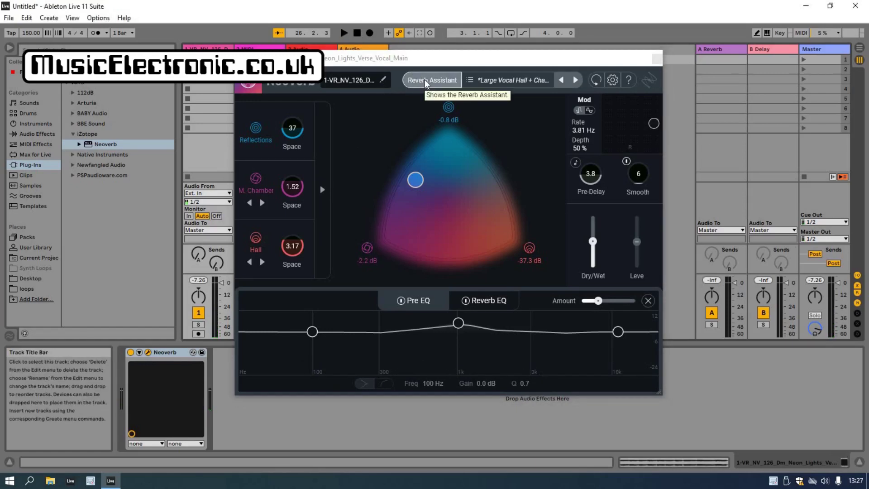
Run Neoverb's Reverb Assistant on the playing vocal with size M and Clean tone, and accept its suggestion
{"action": "left_click", "coordinate": [425, 79]}
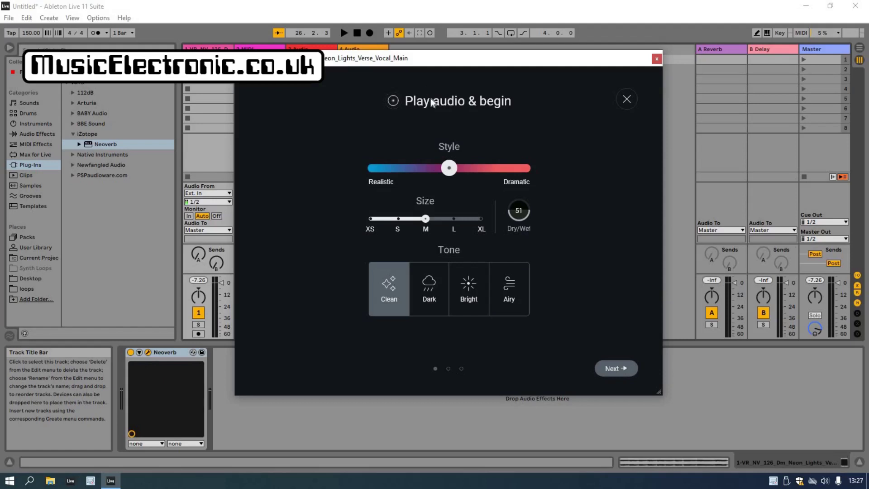
{"action": "left_click", "coordinate": [614, 368]}
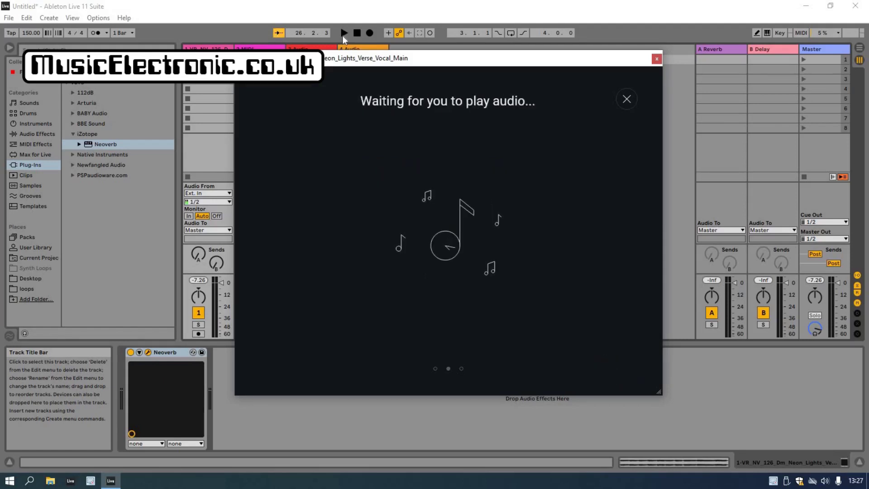
{"action": "left_click", "coordinate": [187, 60]}
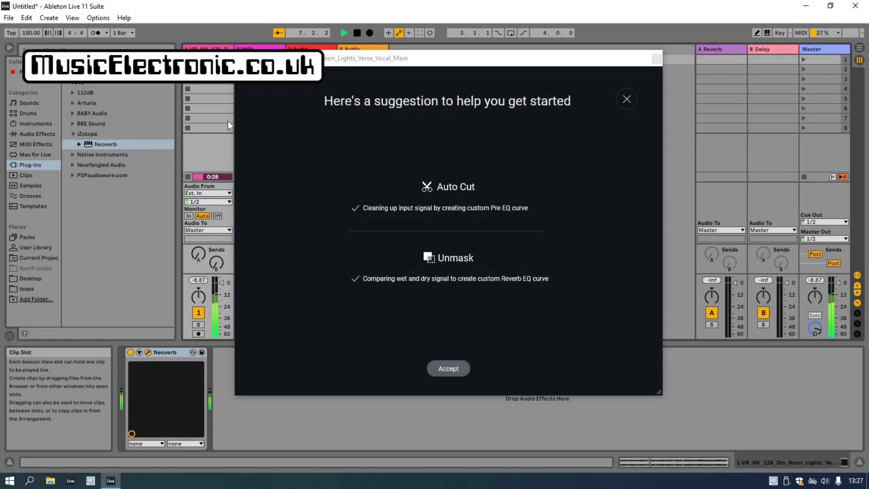
{"action": "left_click", "coordinate": [459, 370]}
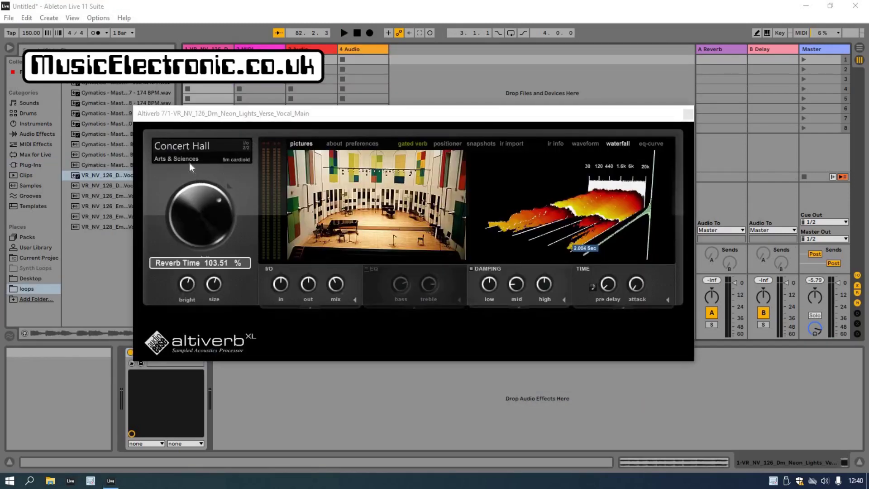
Open Altiverb 7's concert hall impulse responses and choose Beaufort House
{"action": "left_click", "coordinate": [169, 145]}
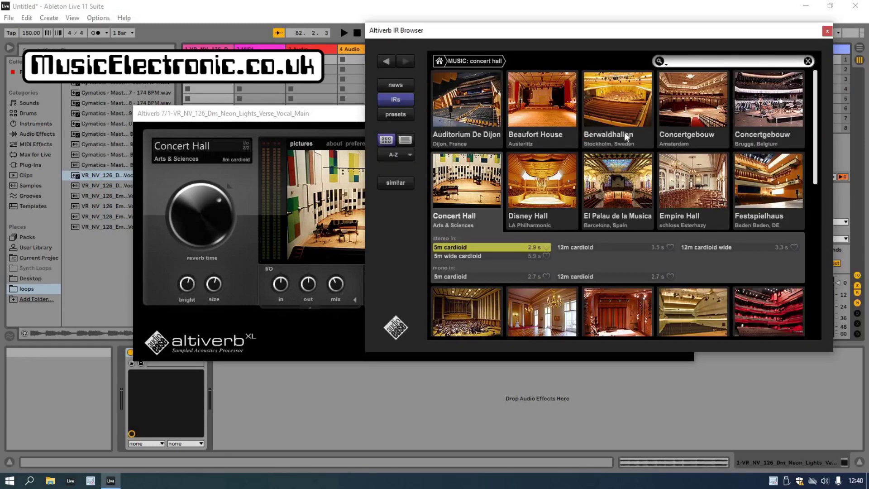
{"action": "left_click", "coordinate": [544, 115]}
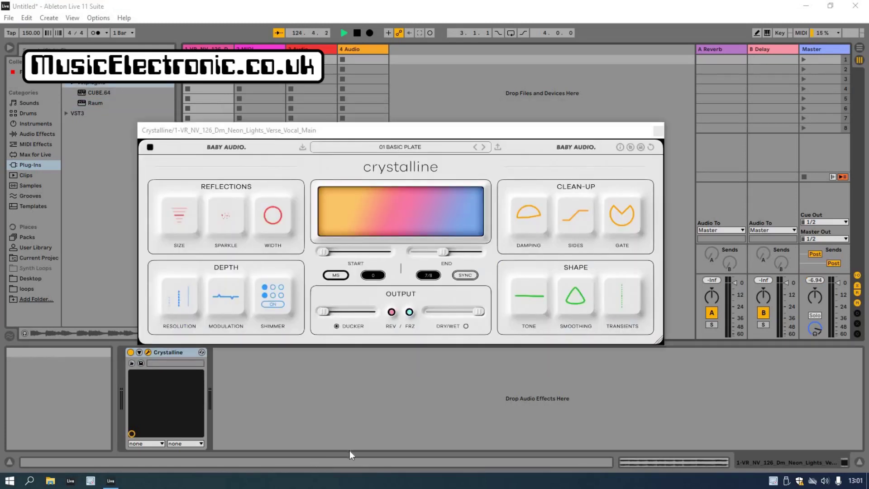
Load the 02 Basic Room factory preset in Crystalline
{"action": "left_click", "coordinate": [434, 151]}
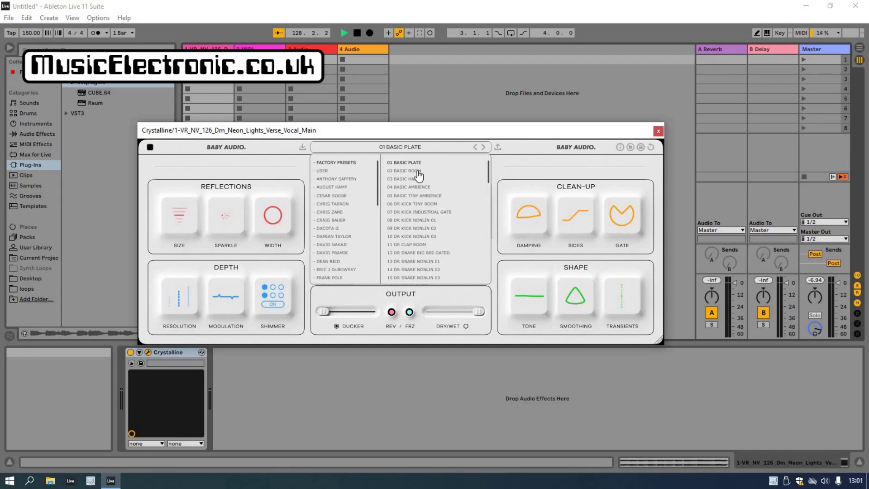
{"action": "left_click", "coordinate": [419, 172]}
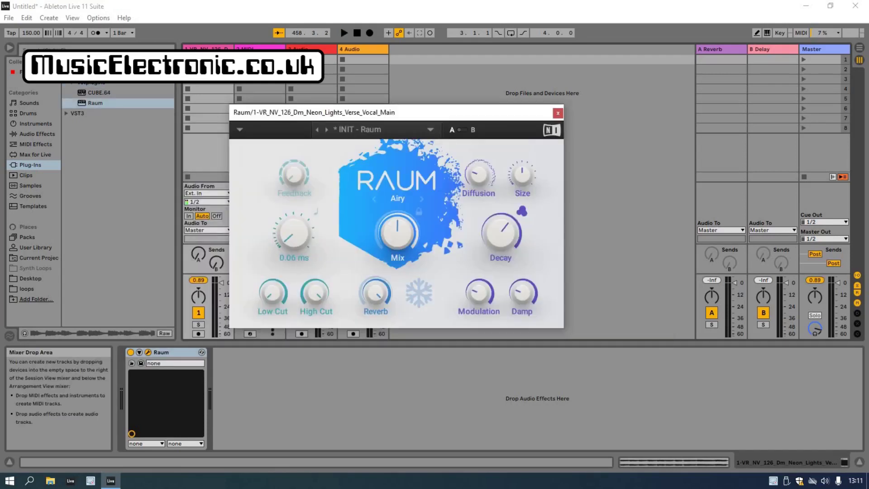
Increase the predelay slightly in Raum
{"action": "left_click_drag", "start_coordinate": [294, 233], "coordinate": [294, 222]}
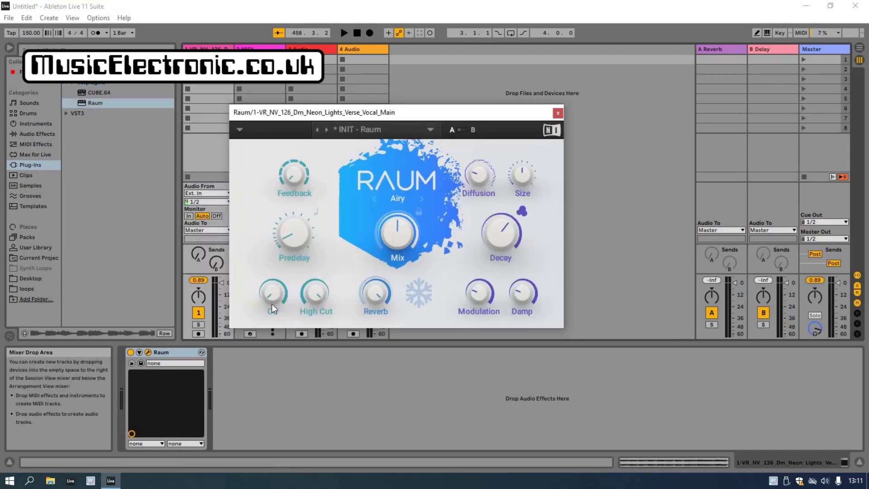